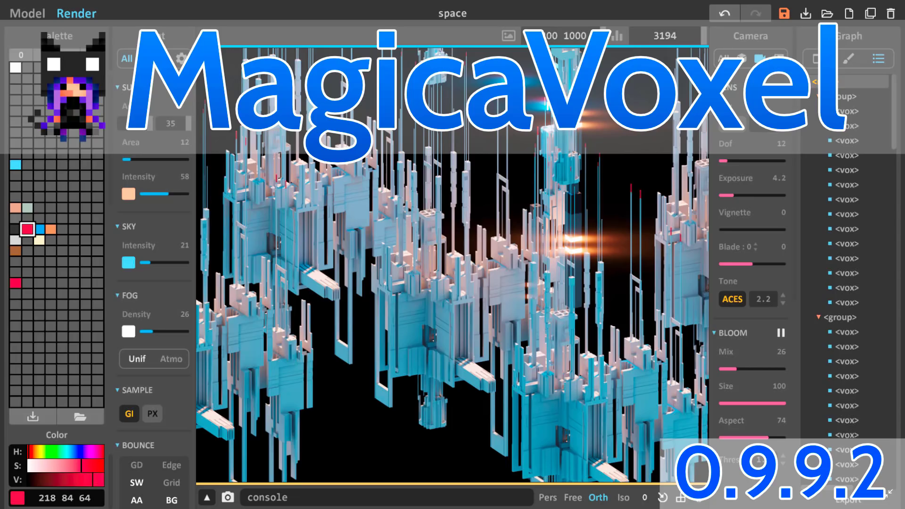
Step: Switch from MagicaVoxel's space render to another open window with Alt+Tab
{"action": "key", "text": "alt+Tab"}
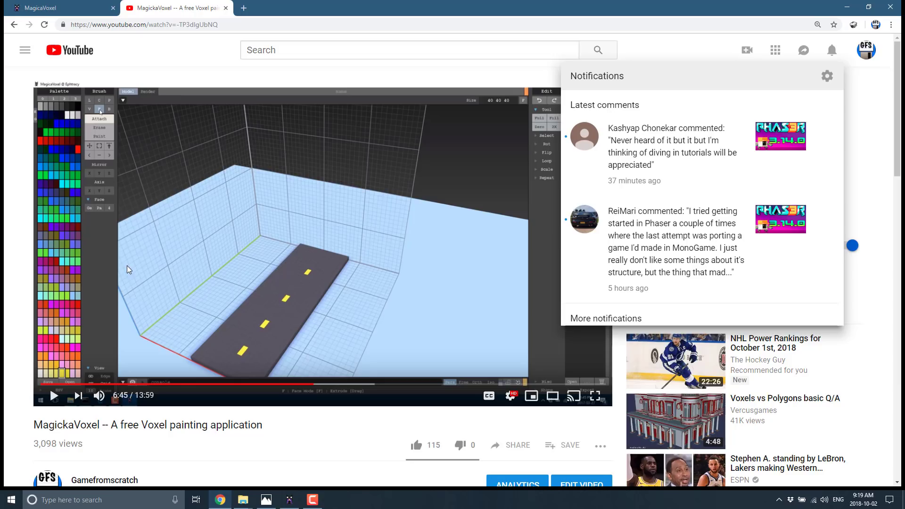
Step: Move from the YouTube tutorial tab to the ephtracy.github.io MagicaVoxel download page
{"action": "key", "text": "ctrl+shift+Tab"}
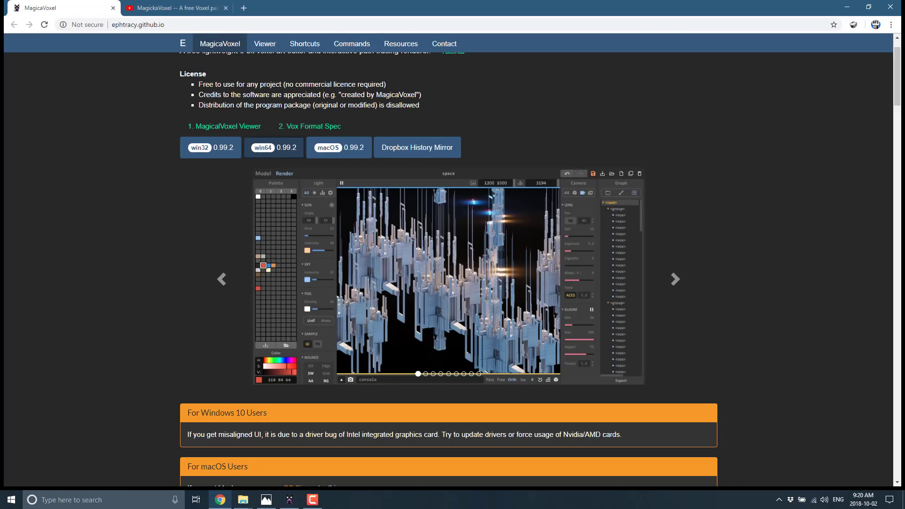
Step: Bring MagicaVoxel forward from the taskbar to show the four-soldier doom scene
{"action": "left_click", "coordinate": [293, 504]}
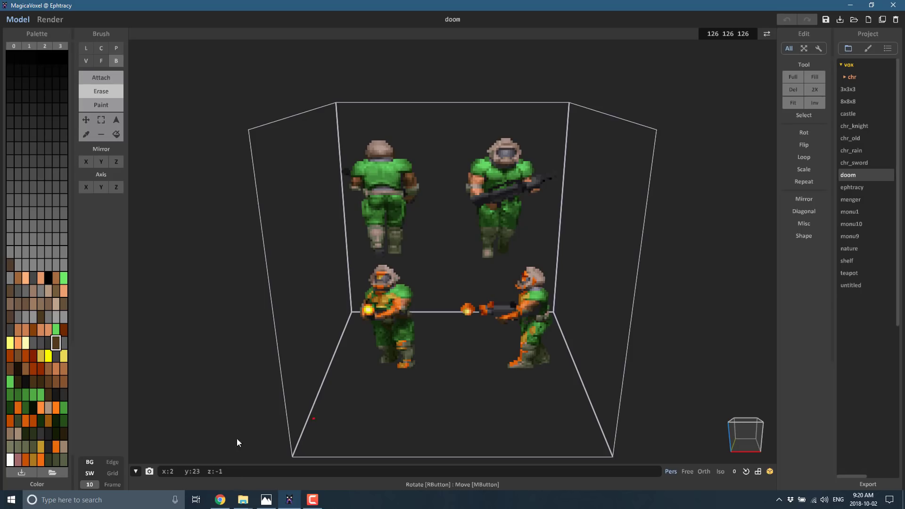
Step: Zoom in on the doom soldiers and orbit to view them from the side
{"action": "scroll", "coordinate": [422, 363], "scroll_direction": "up", "scroll_amount": 3}
{"action": "middle_click_drag", "start_coordinate": [442, 363], "coordinate": [317, 338]}
{"action": "right_click_drag", "start_coordinate": [317, 338], "coordinate": [414, 325]}
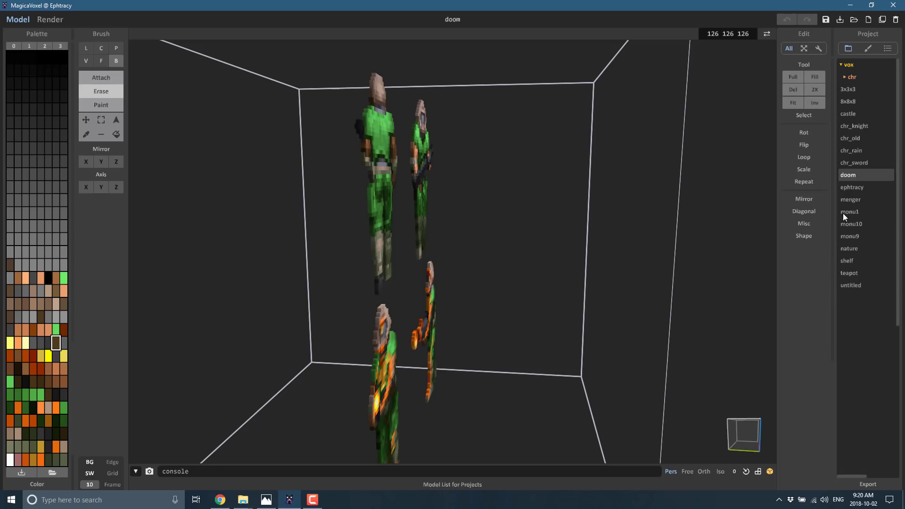
Step: Open chr_knight and orbit around it to see its back and an angled view
{"action": "left_click", "coordinate": [850, 131]}
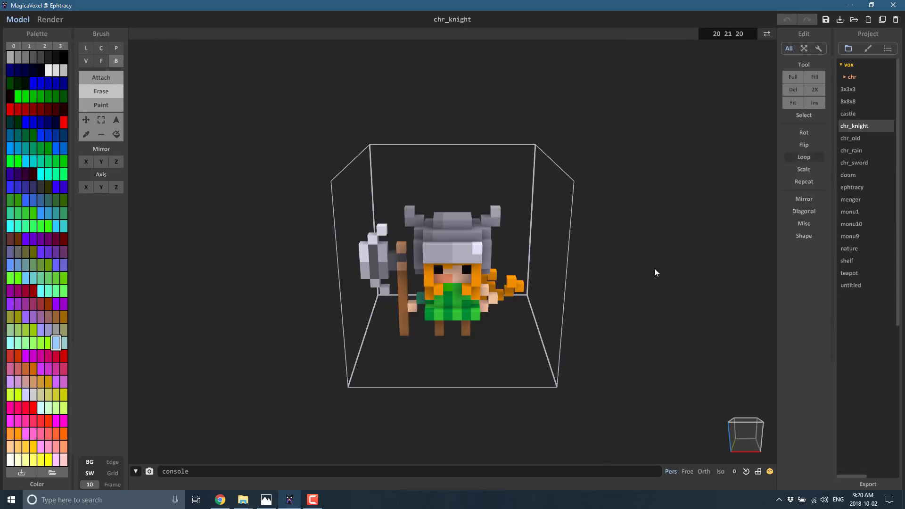
{"action": "scroll", "coordinate": [566, 326], "scroll_direction": "up", "scroll_amount": 2}
{"action": "right_click_drag", "start_coordinate": [530, 285], "coordinate": [571, 274]}
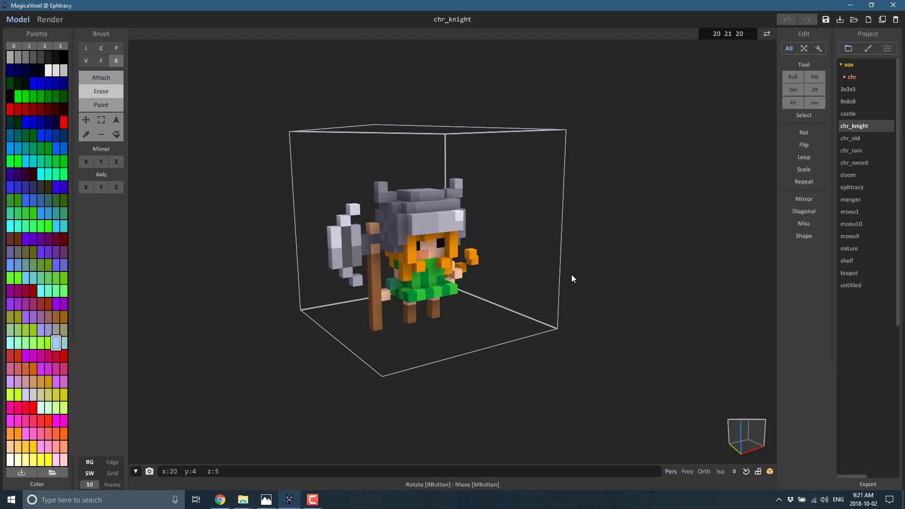
{"action": "right_click_drag", "start_coordinate": [487, 264], "coordinate": [426, 255]}
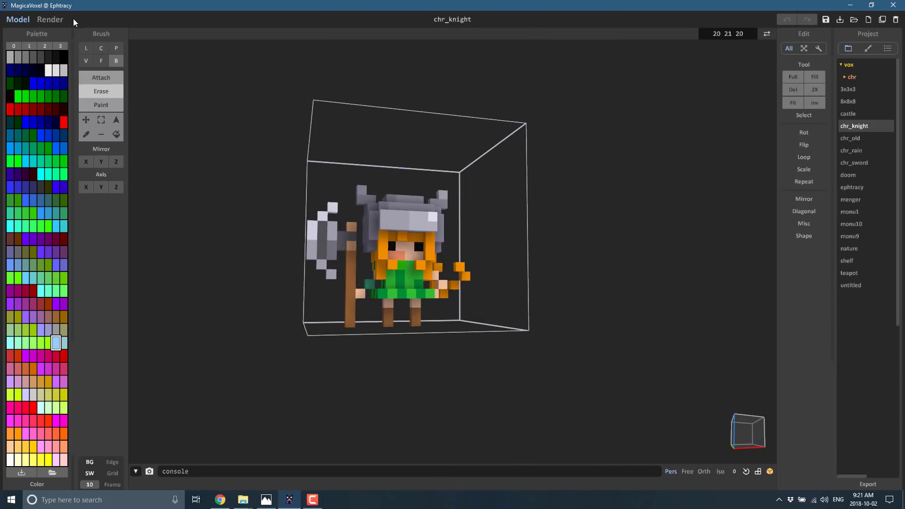
Step: In the Render view, show all Light settings and set the voxel shape to Lego
{"action": "left_click", "coordinate": [50, 21]}
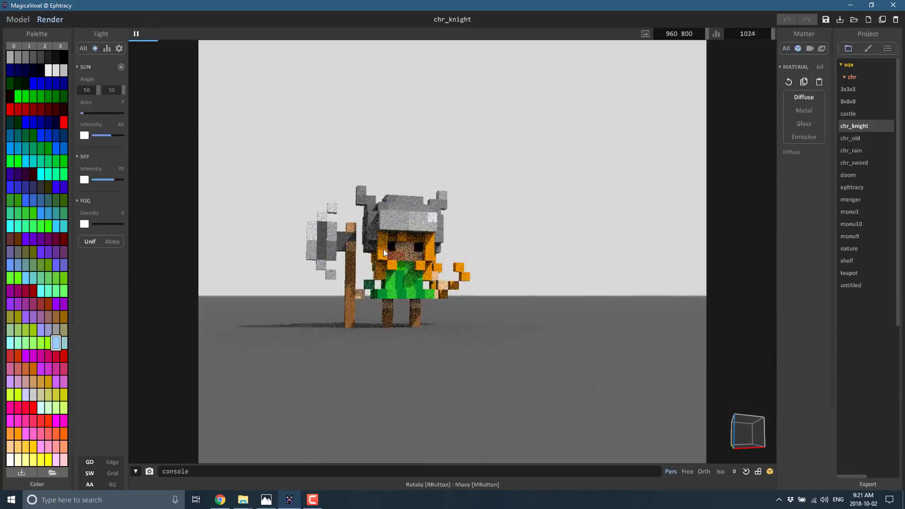
{"action": "right_click_drag", "start_coordinate": [395, 318], "coordinate": [394, 292]}
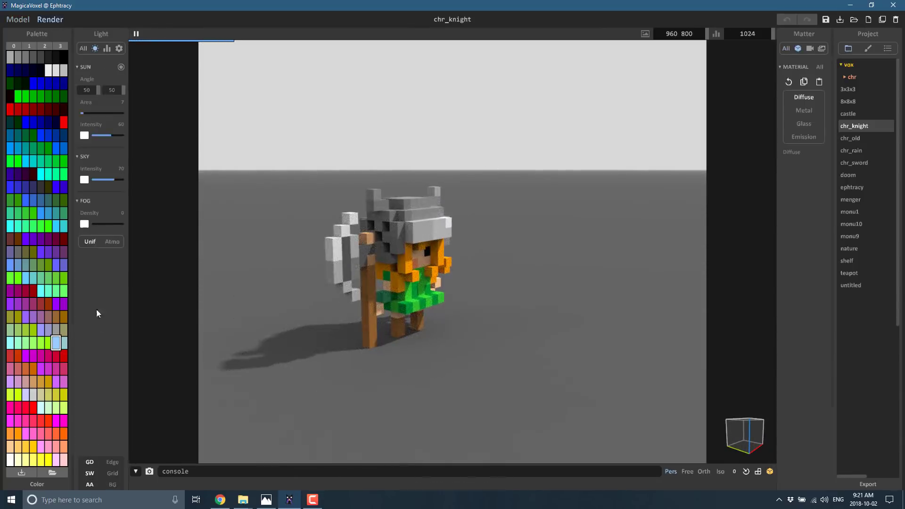
{"action": "left_click", "coordinate": [83, 49]}
{"action": "scroll", "coordinate": [150, 323], "scroll_direction": "down", "scroll_amount": 3}
{"action": "scroll", "coordinate": [115, 448], "scroll_direction": "down", "scroll_amount": 2}
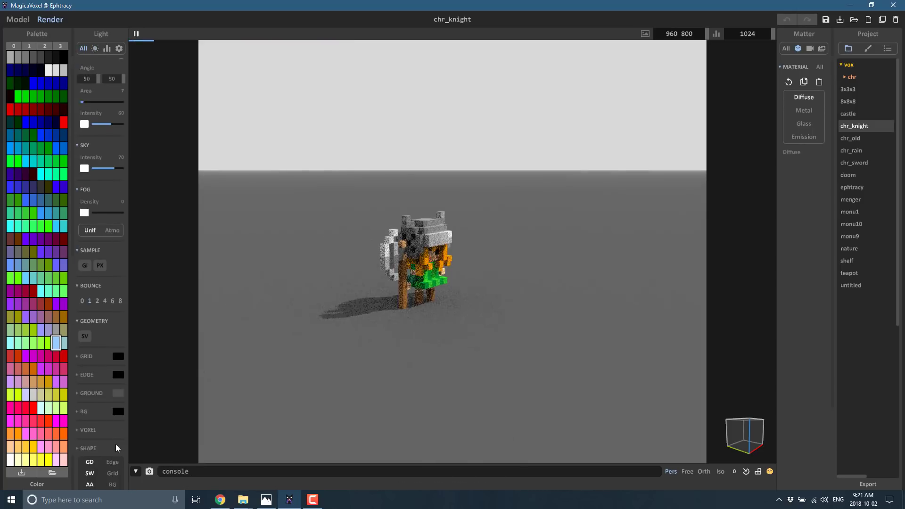
{"action": "scroll", "coordinate": [111, 374], "scroll_direction": "down", "scroll_amount": 4}
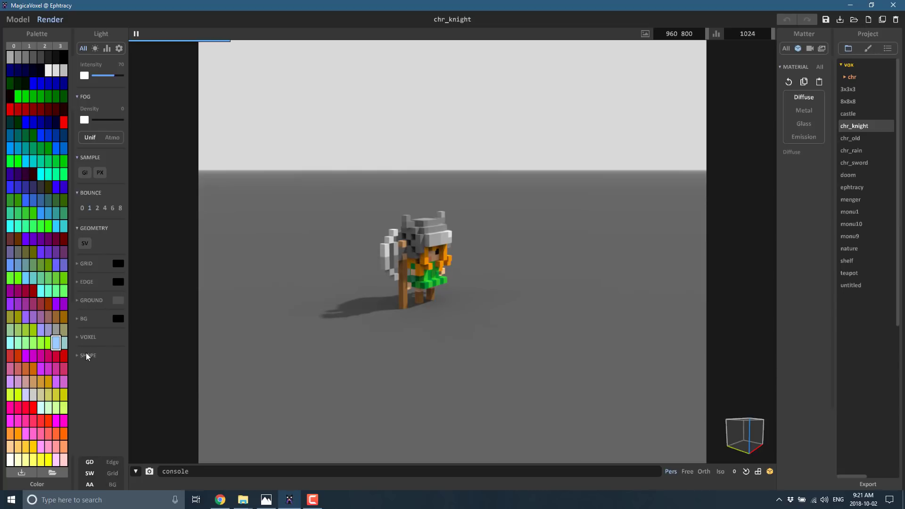
{"action": "left_click", "coordinate": [78, 357]}
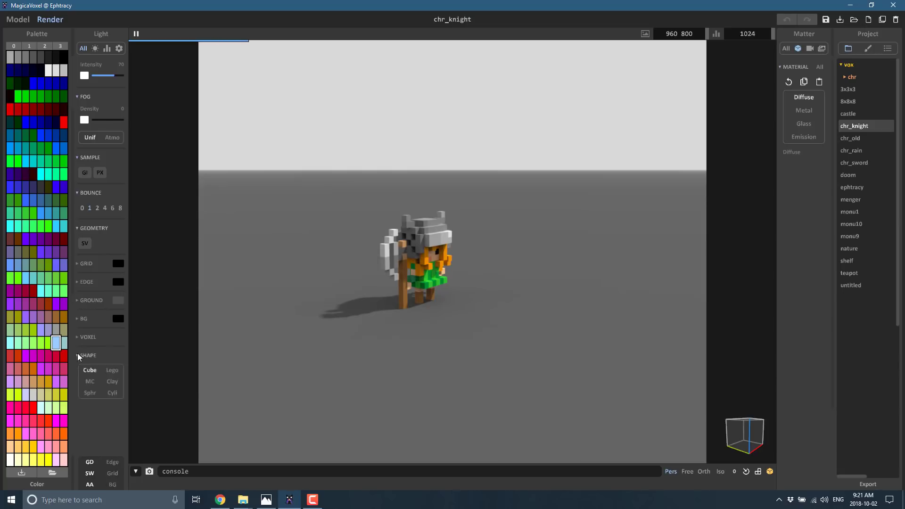
{"action": "left_click", "coordinate": [112, 370]}
Step: Orbit the Lego-brick knight from above, then return to the model view
{"action": "scroll", "coordinate": [530, 318], "scroll_direction": "up", "scroll_amount": 2}
{"action": "scroll", "coordinate": [495, 309], "scroll_direction": "up", "scroll_amount": 2}
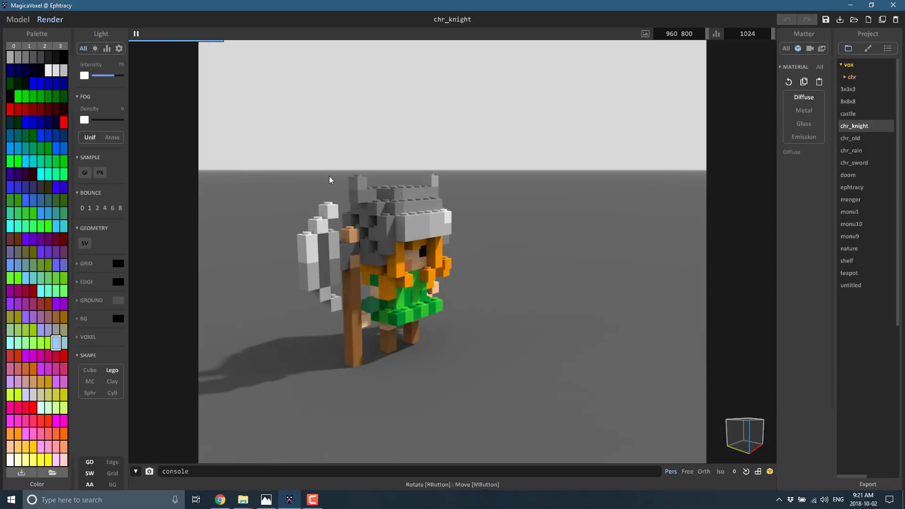
{"action": "right_click_drag", "start_coordinate": [330, 179], "coordinate": [435, 249]}
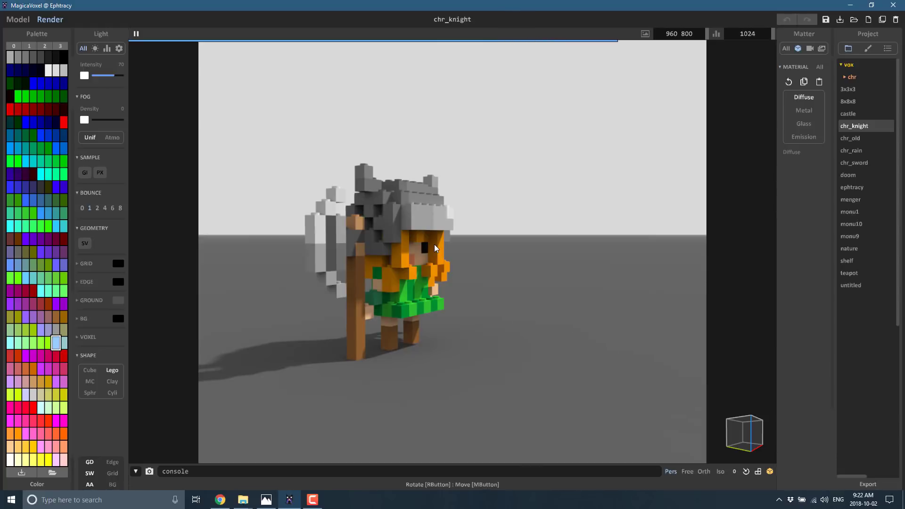
{"action": "mouse_move", "coordinate": [455, 253]}
{"action": "right_mouse_down"}
{"action": "mouse_move", "coordinate": [445, 248]}
{"action": "mouse_move", "coordinate": [441, 283]}
{"action": "mouse_move", "coordinate": [448, 267]}
{"action": "right_mouse_up"}
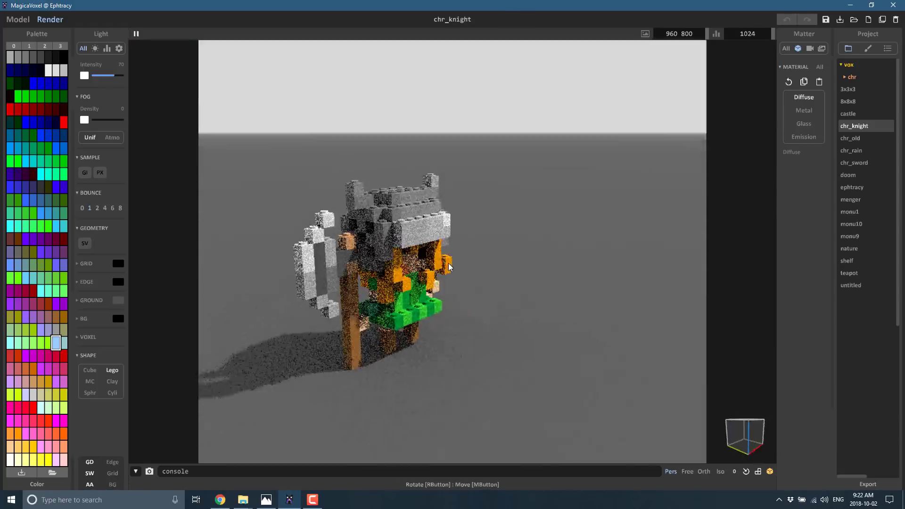
{"action": "left_click", "coordinate": [19, 23]}
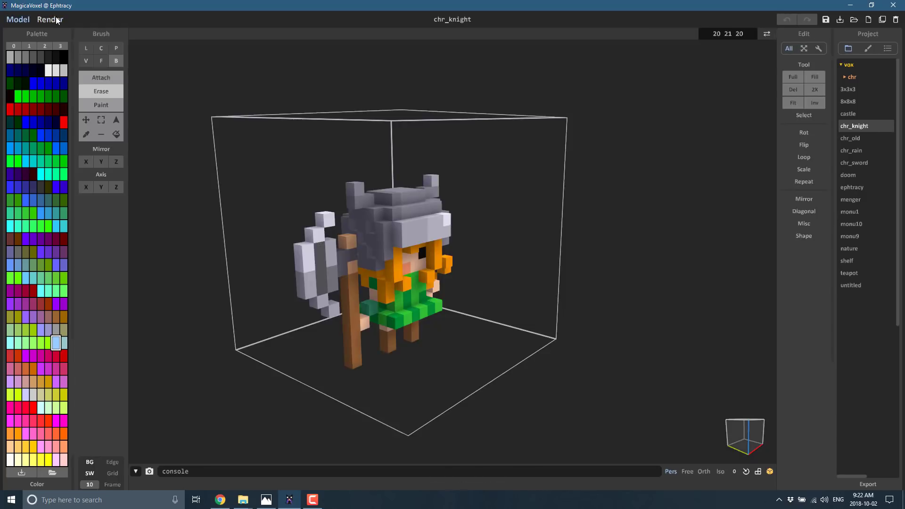
{"action": "left_click", "coordinate": [56, 20]}
{"action": "left_click", "coordinate": [22, 20]}
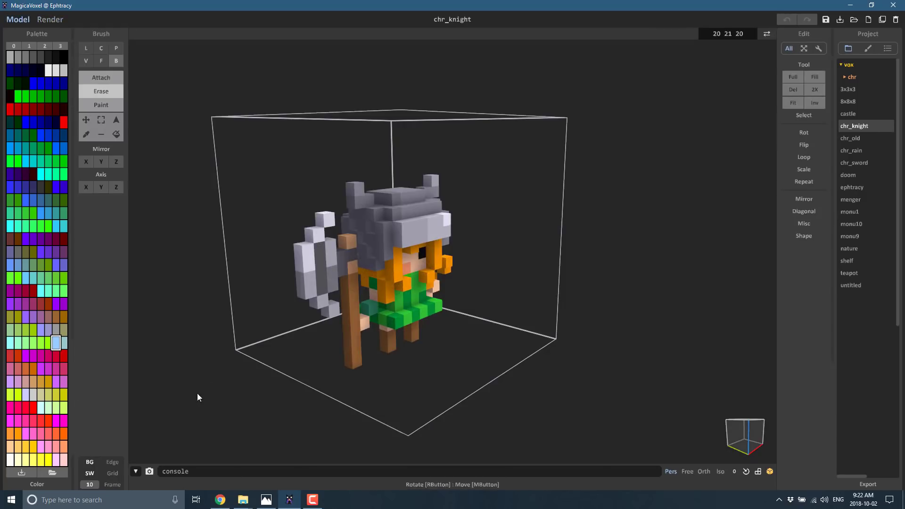
Step: Scroll the MagicaVoxel site to the 0.99.2 Update Log and highlight the CTRL+Wheel UI-scaling note
{"action": "left_click", "coordinate": [221, 499]}
{"action": "scroll", "coordinate": [361, 250], "scroll_direction": "down", "scroll_amount": 6}
{"action": "scroll", "coordinate": [360, 248], "scroll_direction": "down", "scroll_amount": 3}
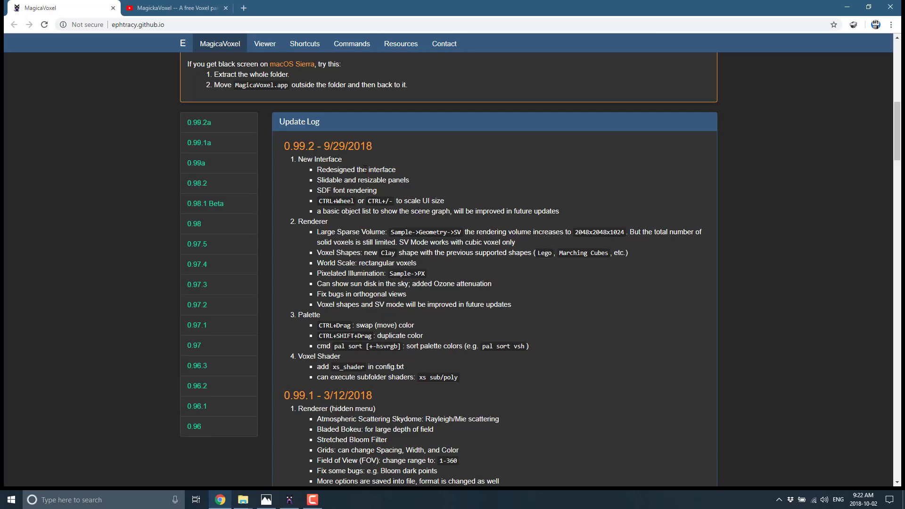
{"action": "left_click_drag", "start_coordinate": [318, 202], "coordinate": [403, 202]}
{"action": "left_click", "coordinate": [346, 201]}
{"action": "left_click_drag", "start_coordinate": [348, 201], "coordinate": [318, 209]}
Step: Return to MagicaVoxel and scale the interface size with Ctrl+Wheel
{"action": "key", "text": "alt+Tab"}
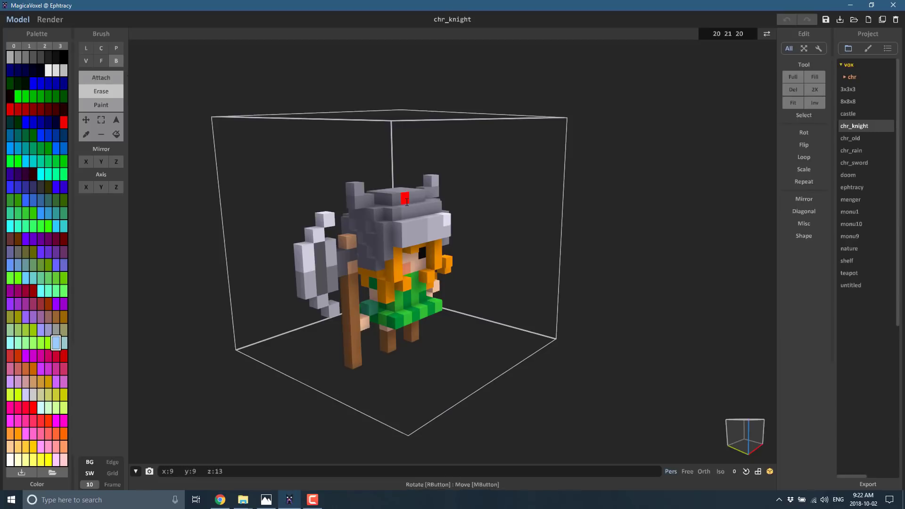
{"action": "scroll", "coordinate": [407, 201], "scroll_direction": "up", "scroll_amount": 5, "text": "ctrl"}
{"action": "scroll", "coordinate": [406, 202], "scroll_direction": "down", "scroll_amount": 3, "text": "ctrl"}
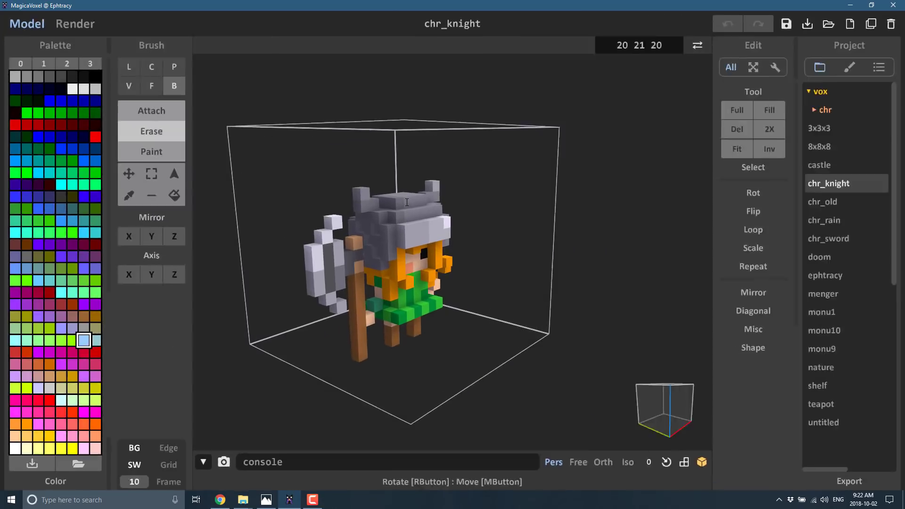
{"action": "scroll", "coordinate": [406, 201], "scroll_direction": "down", "scroll_amount": 2, "text": "ctrl"}
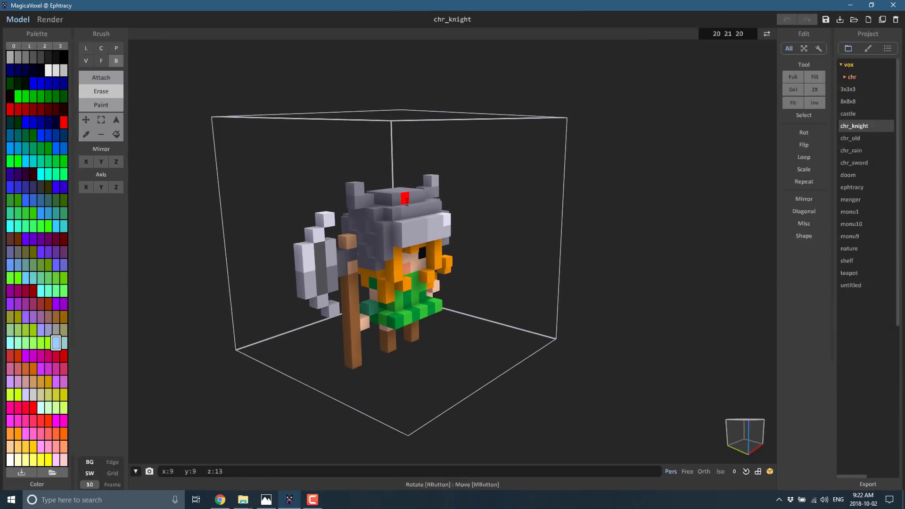
{"action": "scroll", "coordinate": [406, 202], "scroll_direction": "up", "scroll_amount": 1, "text": "ctrl"}
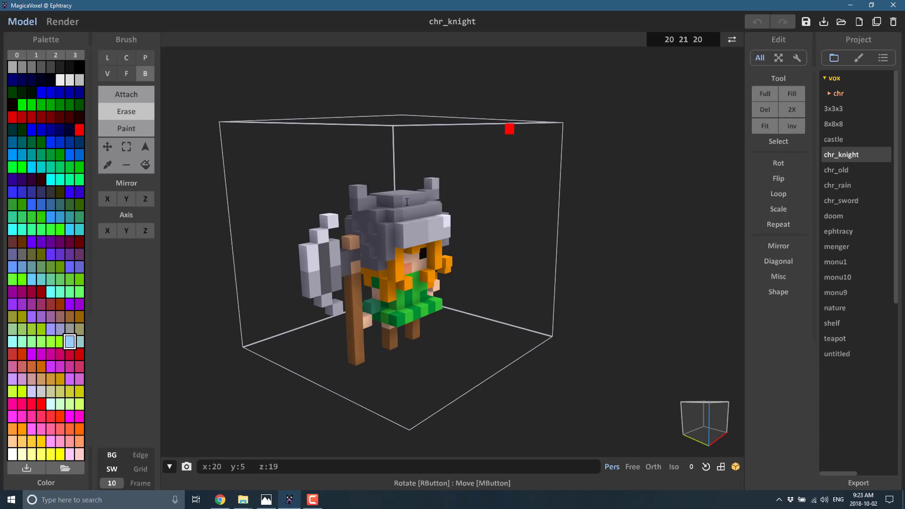
Step: Collapse the Brush panel and widen the colour palette panel
{"action": "left_click", "coordinate": [16, 39]}
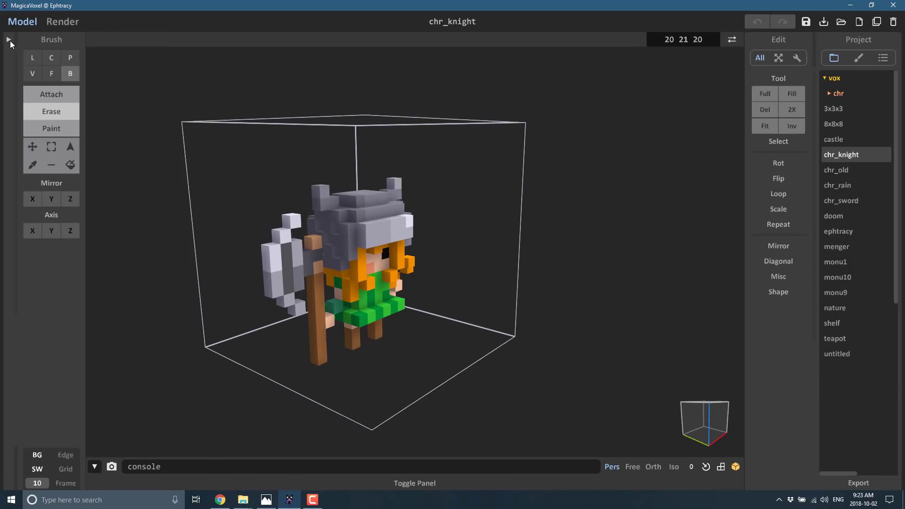
{"action": "left_click", "coordinate": [10, 41]}
{"action": "left_click", "coordinate": [10, 40]}
{"action": "left_click", "coordinate": [10, 41]}
{"action": "left_click", "coordinate": [9, 40]}
{"action": "left_click", "coordinate": [27, 37]}
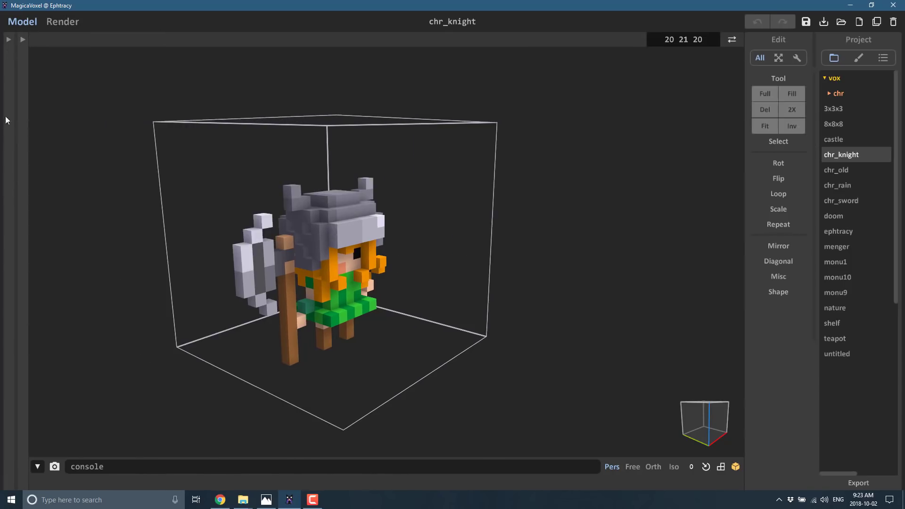
{"action": "left_click", "coordinate": [9, 40]}
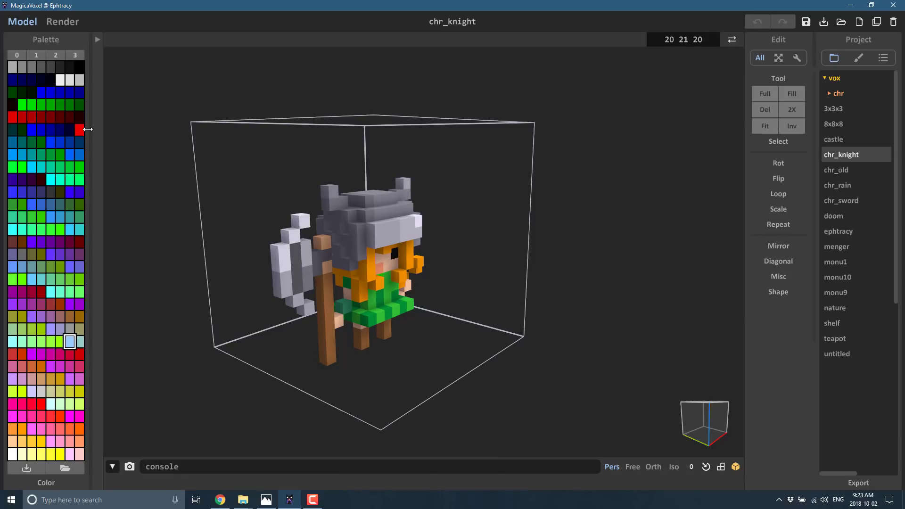
{"action": "left_click_drag", "start_coordinate": [86, 127], "coordinate": [138, 176]}
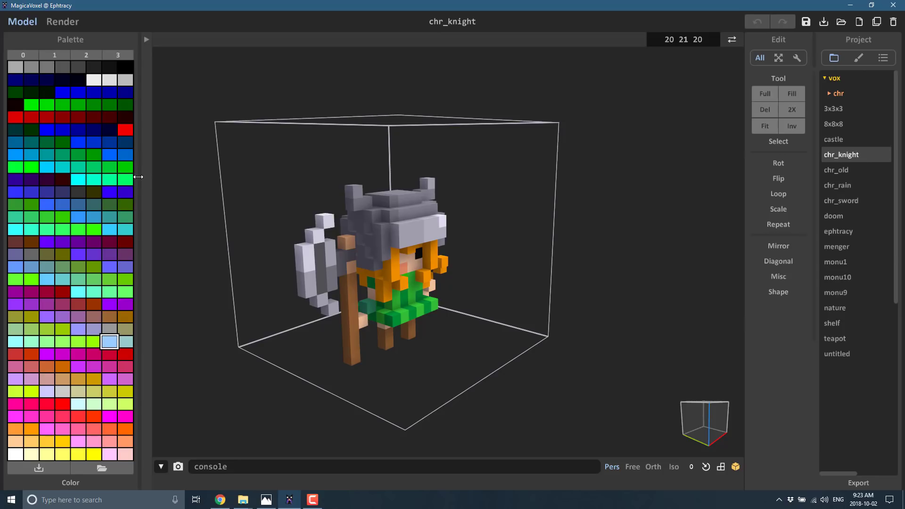
Step: Highlight the update log's 'Redesigned the interface' and resizable-panel notes
{"action": "left_click", "coordinate": [224, 500]}
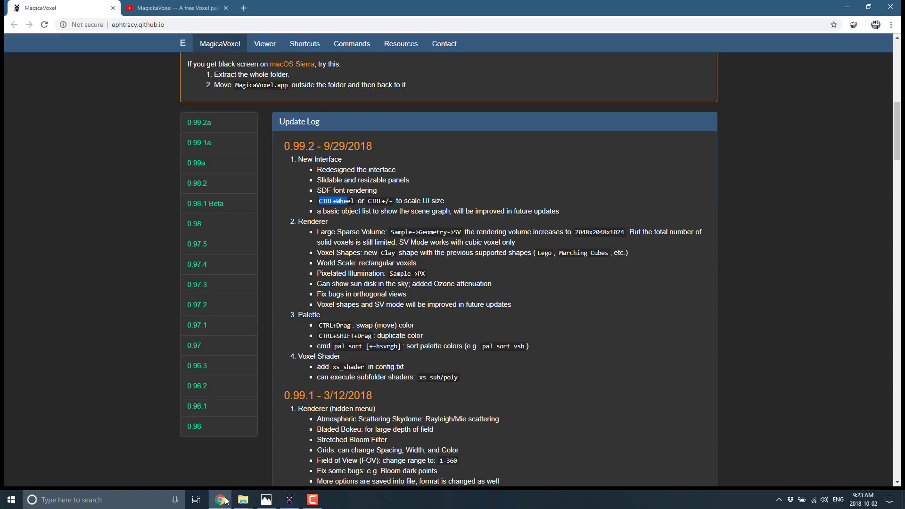
{"action": "left_click", "coordinate": [361, 192]}
{"action": "left_click_drag", "start_coordinate": [401, 172], "coordinate": [400, 186]}
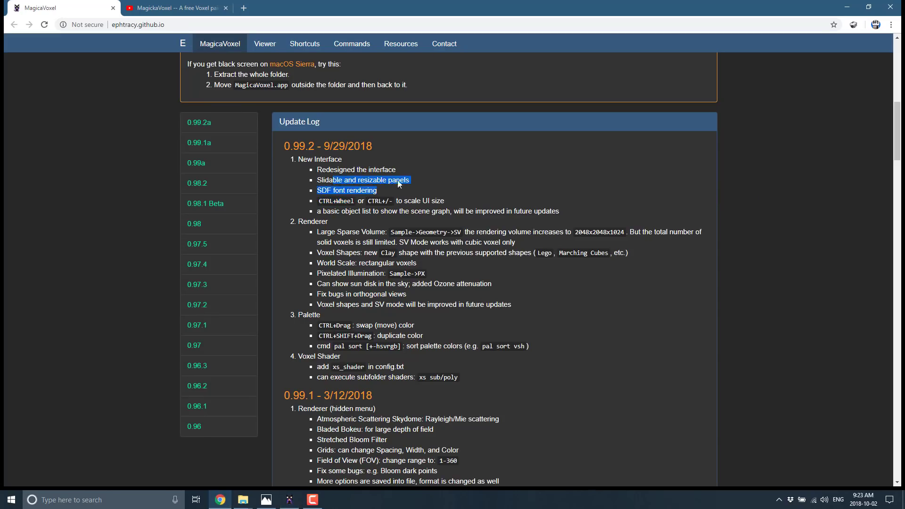
{"action": "left_click_drag", "start_coordinate": [326, 169], "coordinate": [403, 173]}
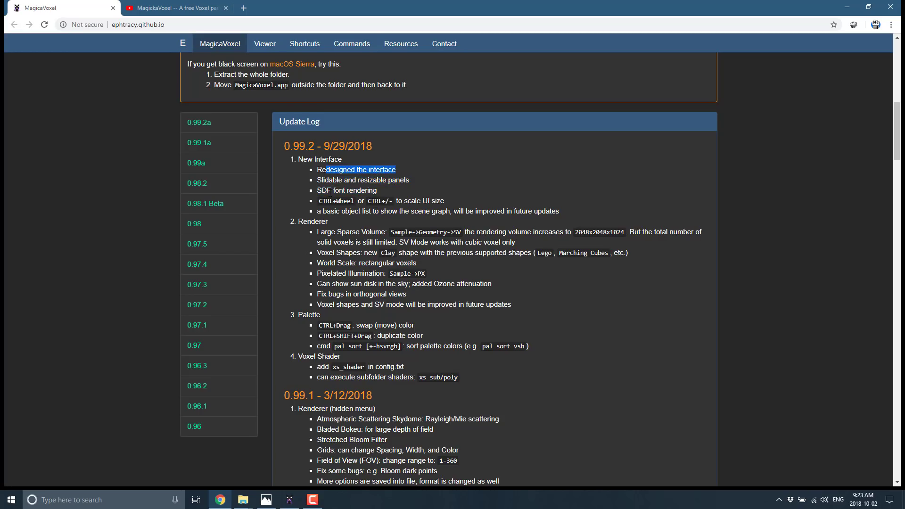
Step: Scroll through the remaining 0.99.2 entries, then return to MagicaVoxel
{"action": "scroll", "coordinate": [298, 169], "scroll_direction": "down", "scroll_amount": 1}
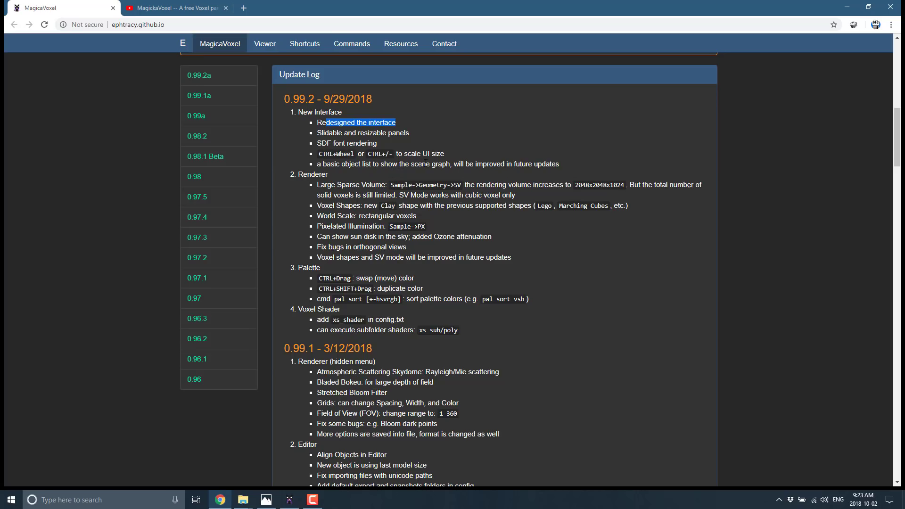
{"action": "scroll", "coordinate": [538, 162], "scroll_direction": "down", "scroll_amount": 1}
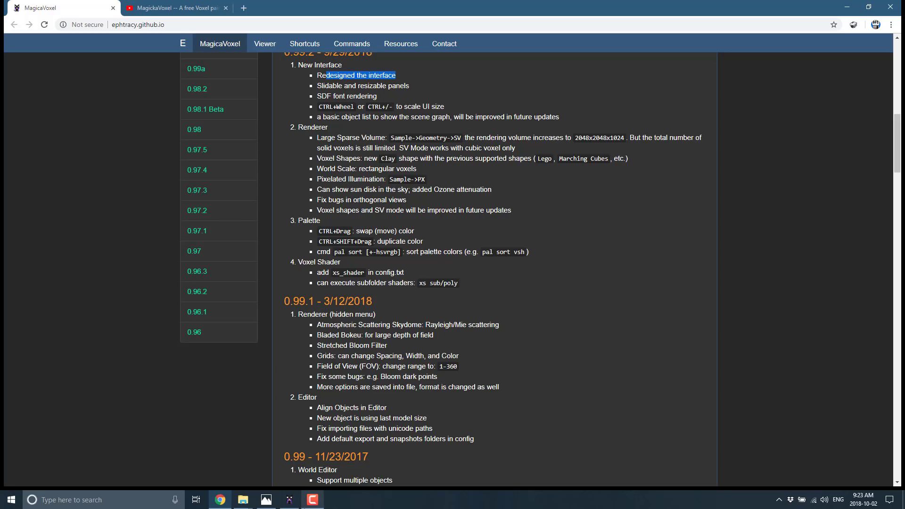
{"action": "left_click", "coordinate": [289, 499]}
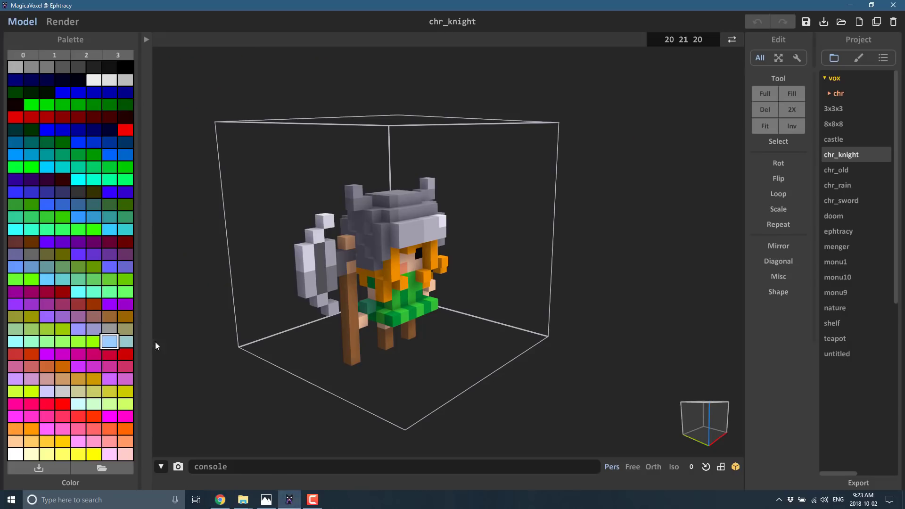
Step: Render the knight with the Clay voxel shape, then go back to the browser's update log
{"action": "left_click", "coordinate": [62, 23]}
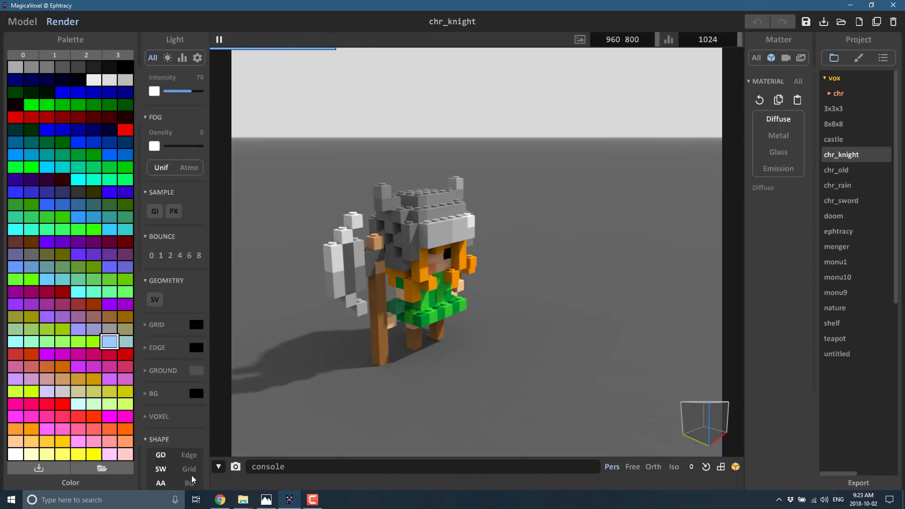
{"action": "scroll", "coordinate": [188, 424], "scroll_direction": "down", "scroll_amount": 3}
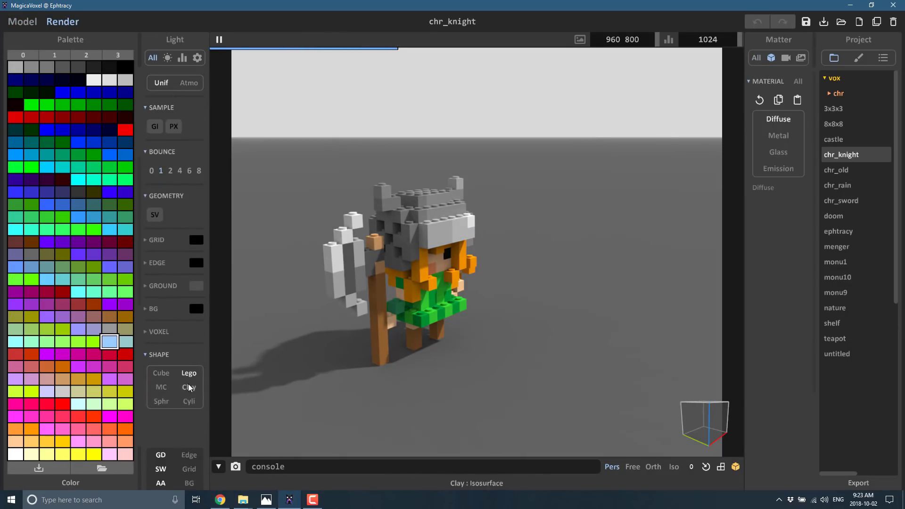
{"action": "left_click", "coordinate": [190, 387]}
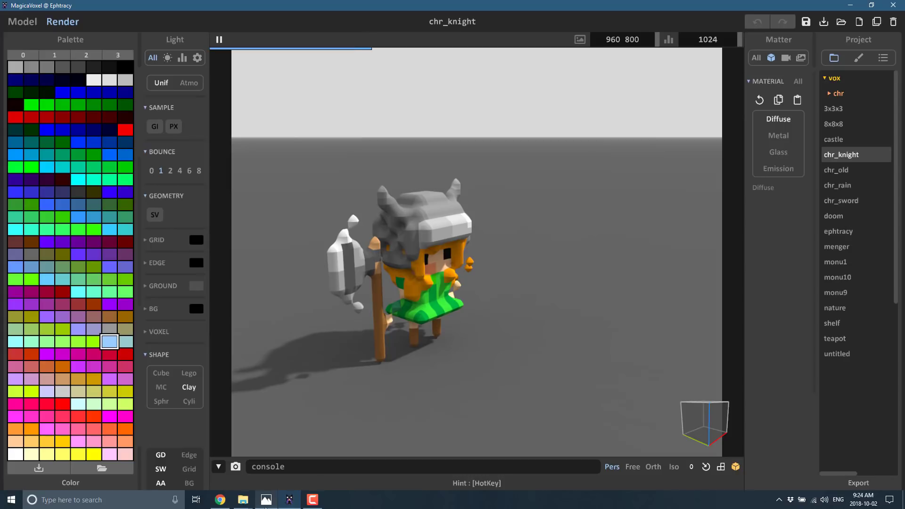
{"action": "left_click", "coordinate": [227, 500]}
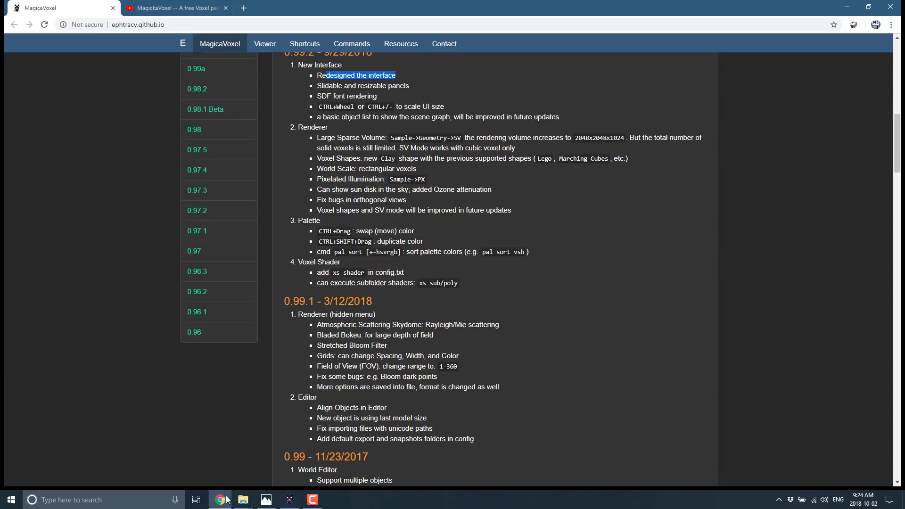
Step: Highlight the World Scale and Pixelated Illumination lines in the 0.99.2 changelog
{"action": "left_click", "coordinate": [338, 160]}
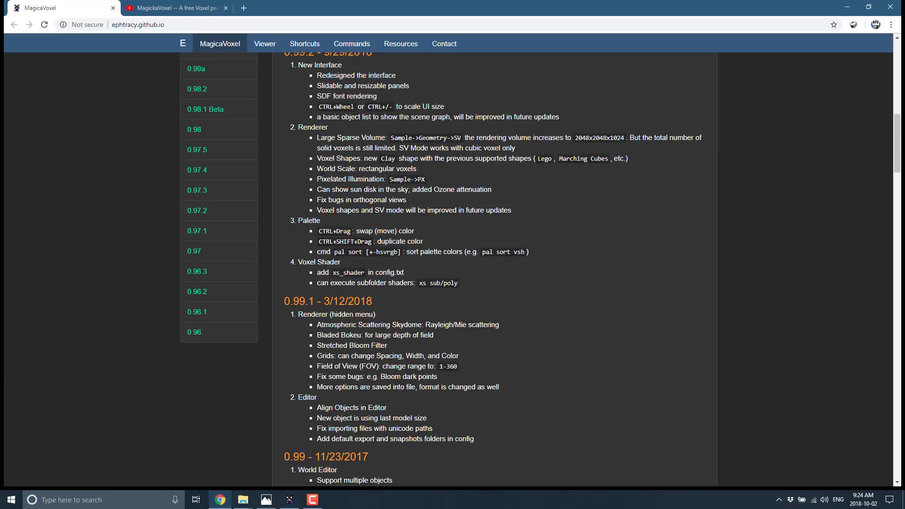
{"action": "left_click_drag", "start_coordinate": [322, 169], "coordinate": [418, 170]}
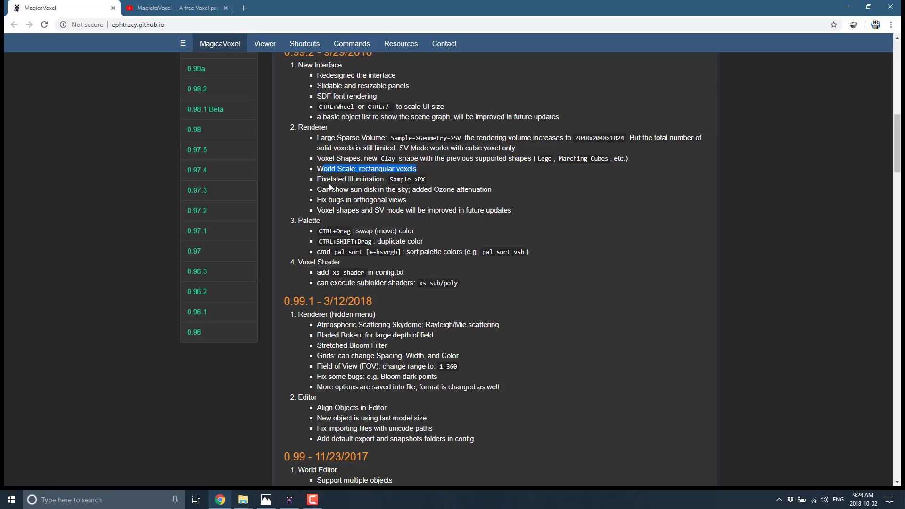
{"action": "left_click_drag", "start_coordinate": [323, 179], "coordinate": [430, 176]}
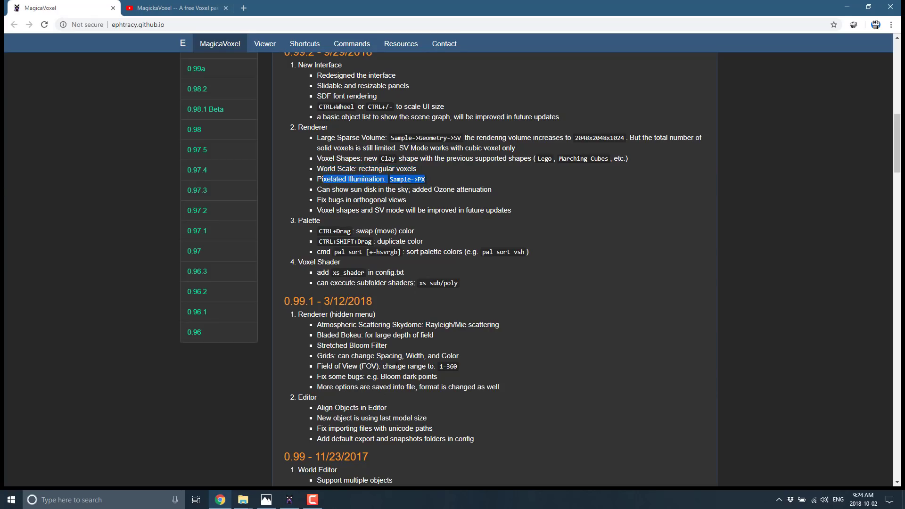
Step: Switch back to MagicaVoxel's render of the clay-shaped chr_knight
{"action": "left_click", "coordinate": [289, 500]}
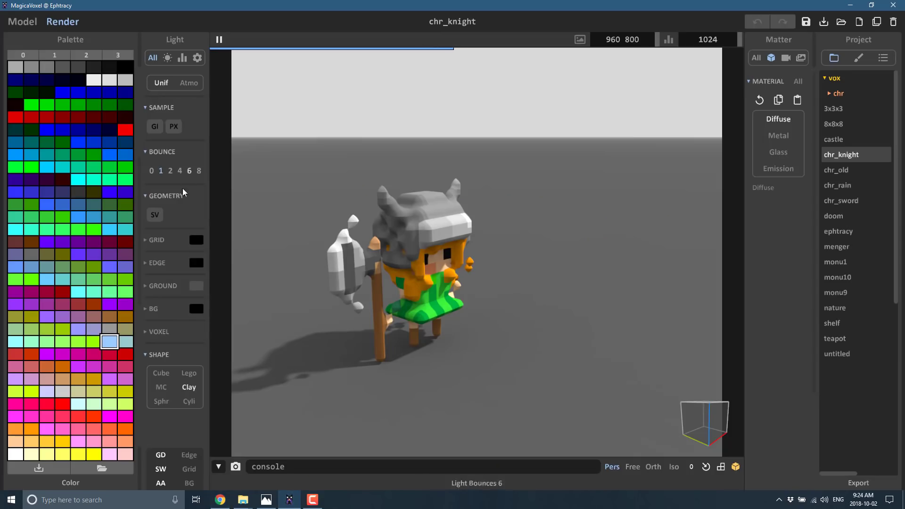
{"action": "scroll", "coordinate": [183, 193], "scroll_direction": "up", "scroll_amount": 8}
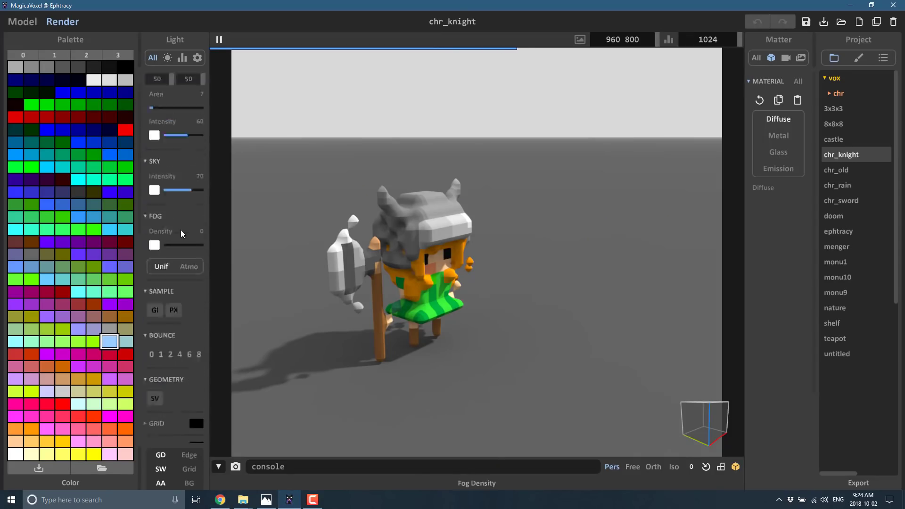
{"action": "scroll", "coordinate": [182, 233], "scroll_direction": "up", "scroll_amount": 1}
{"action": "scroll", "coordinate": [148, 193], "scroll_direction": "up", "scroll_amount": 1}
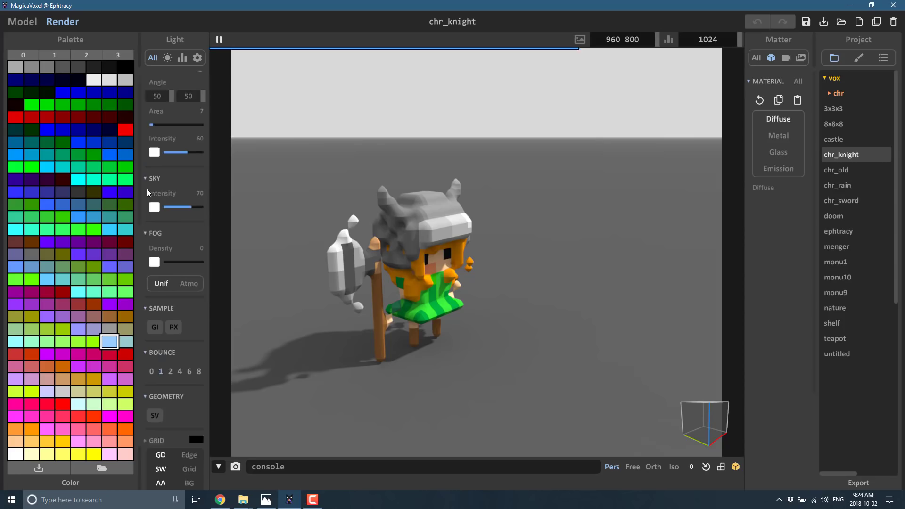
{"action": "scroll", "coordinate": [148, 193], "scroll_direction": "down", "scroll_amount": 3}
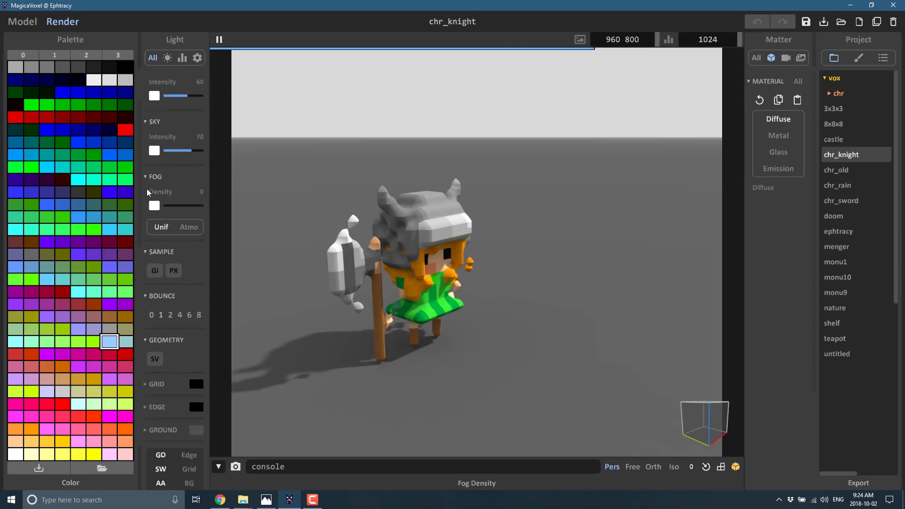
Step: Turn on GI and PX sampling and orbit the pixel-lit clay knight
{"action": "left_click", "coordinate": [157, 270]}
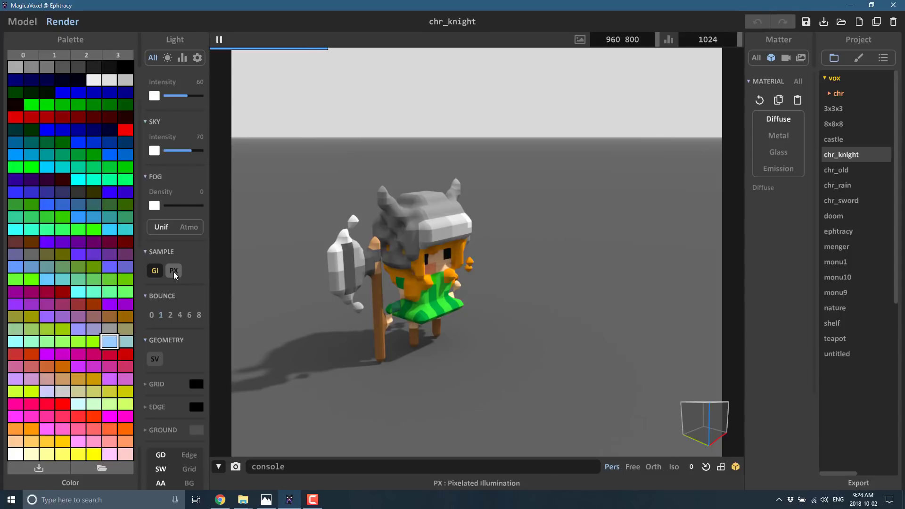
{"action": "left_click", "coordinate": [174, 271]}
{"action": "right_click_drag", "start_coordinate": [426, 301], "coordinate": [433, 302]}
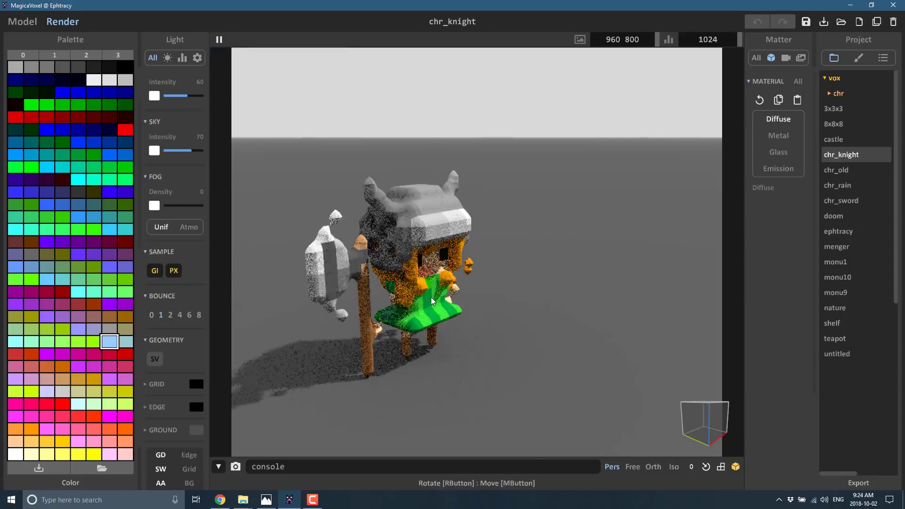
{"action": "scroll", "coordinate": [443, 296], "scroll_direction": "up", "scroll_amount": 2}
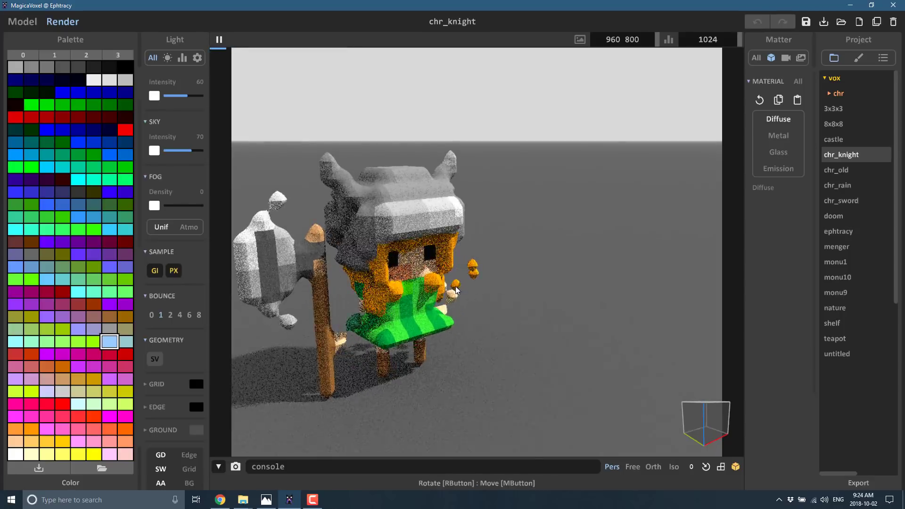
{"action": "right_click_drag", "start_coordinate": [456, 289], "coordinate": [405, 219]}
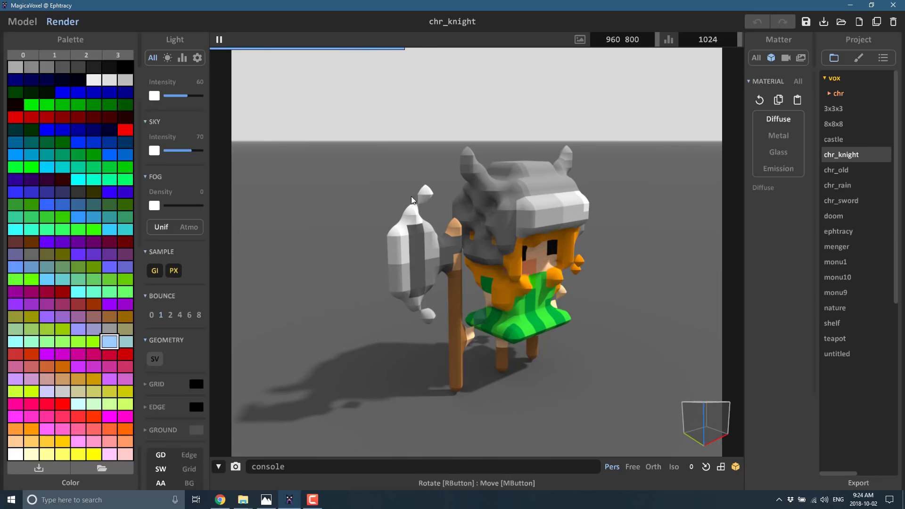
Step: Zoom in on the render, switch pixelated illumination off, and return to the changelog
{"action": "scroll", "coordinate": [165, 147], "scroll_direction": "up", "scroll_amount": 2}
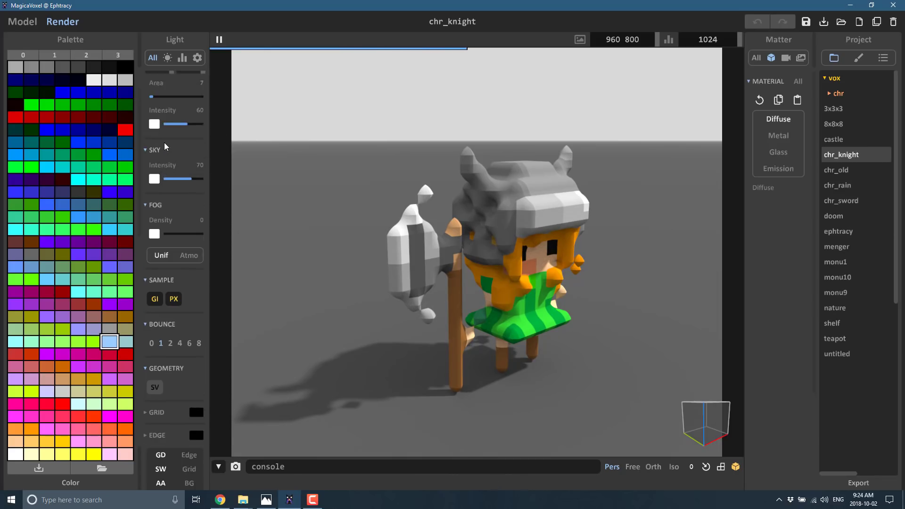
{"action": "scroll", "coordinate": [165, 147], "scroll_direction": "up", "scroll_amount": 3}
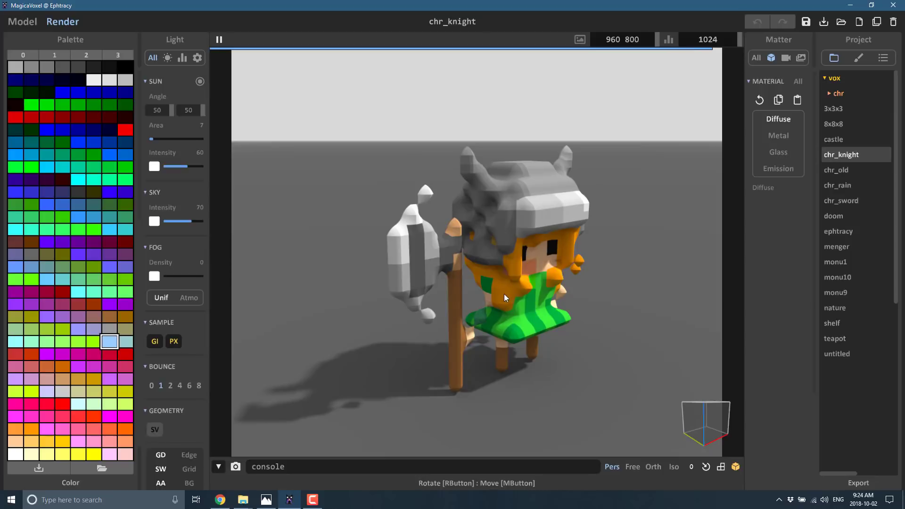
{"action": "scroll", "coordinate": [503, 278], "scroll_direction": "up", "scroll_amount": 10}
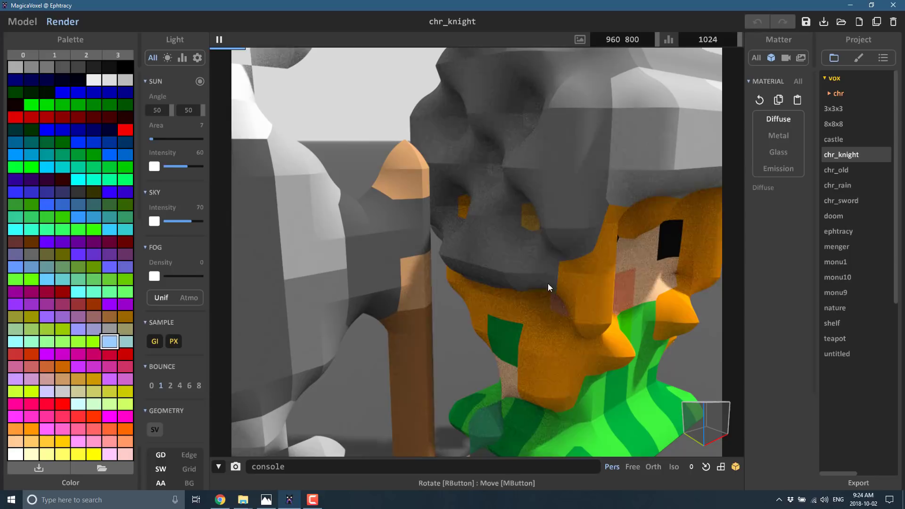
{"action": "left_click", "coordinate": [166, 340]}
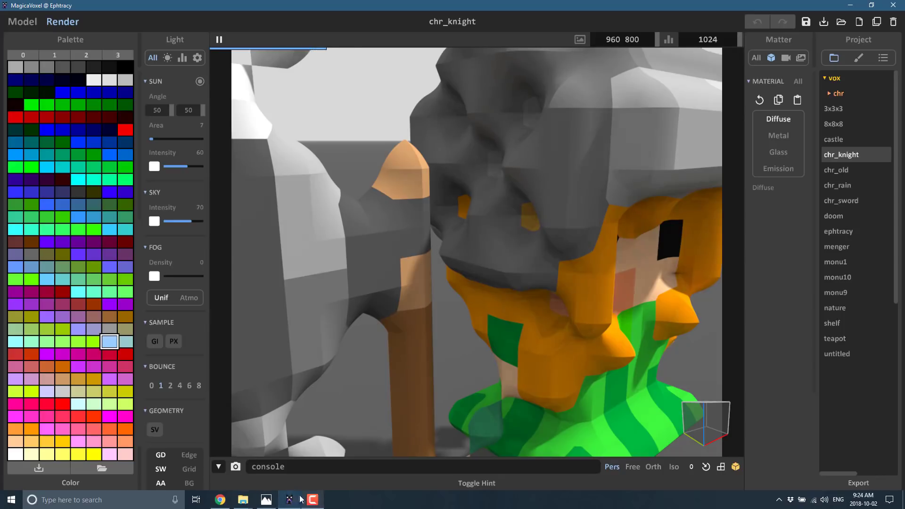
{"action": "left_click", "coordinate": [231, 504]}
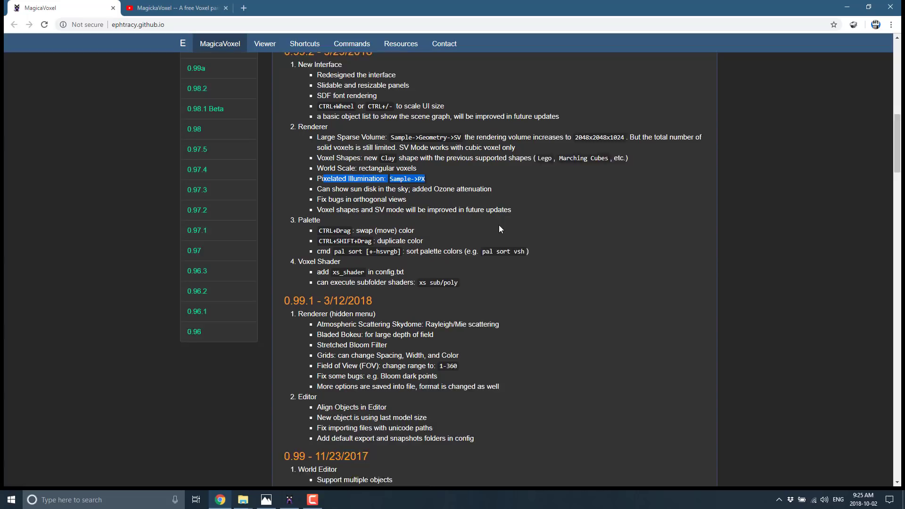
Step: Scroll through the 0.99.2 update log in Chrome, then return to the MagicaVoxel knight render
{"action": "scroll", "coordinate": [499, 226], "scroll_direction": "down", "scroll_amount": 1}
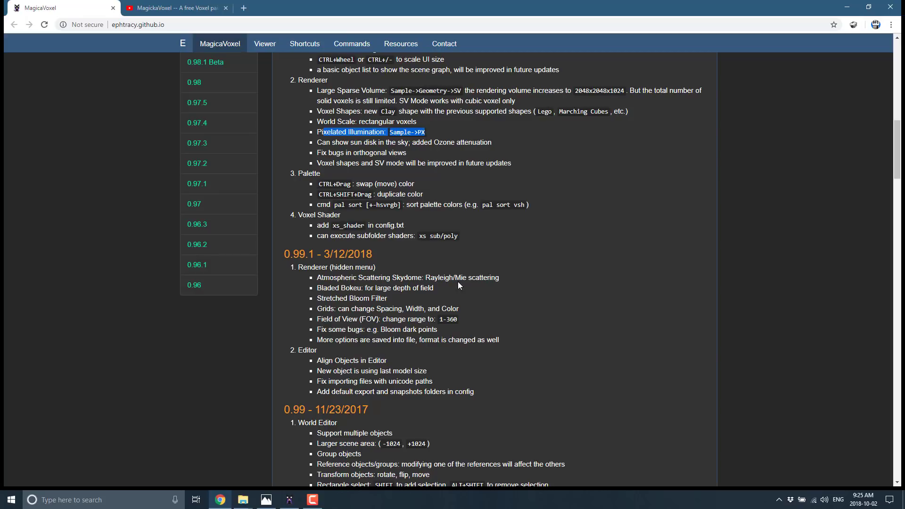
{"action": "scroll", "coordinate": [457, 281], "scroll_direction": "up", "scroll_amount": 4}
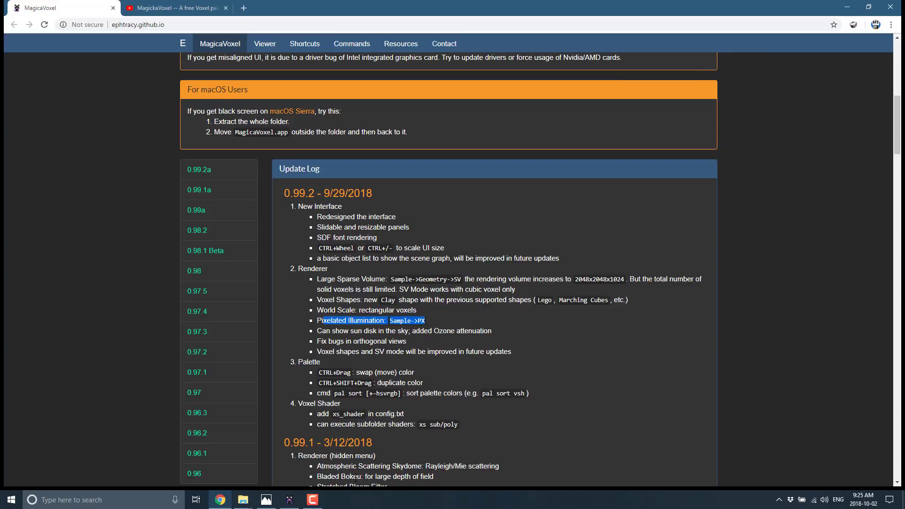
{"action": "left_click", "coordinate": [290, 499]}
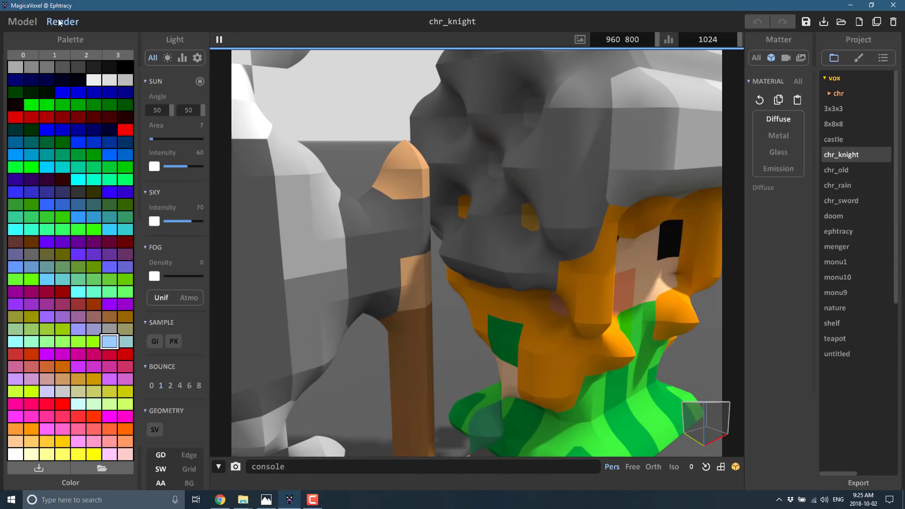
Step: Back in the model editor, browse the monu9, ephtracy and menger sponge sample models
{"action": "left_click", "coordinate": [29, 23]}
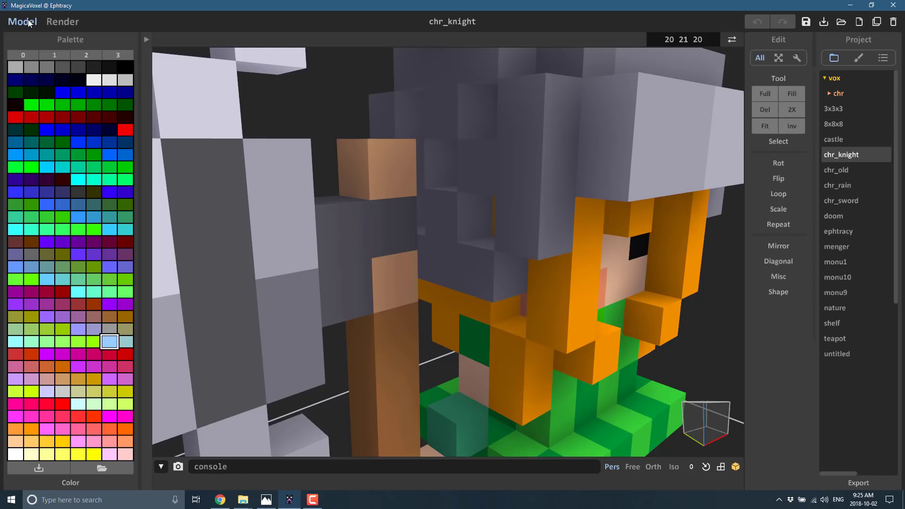
{"action": "left_click", "coordinate": [835, 292]}
{"action": "right_click_drag", "start_coordinate": [632, 247], "coordinate": [671, 267]}
{"action": "left_click", "coordinate": [835, 232]}
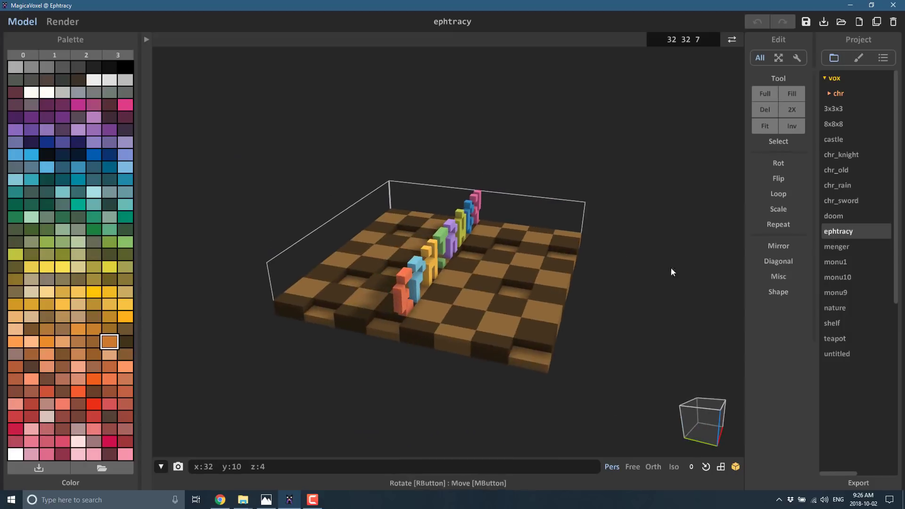
{"action": "left_click", "coordinate": [842, 247]}
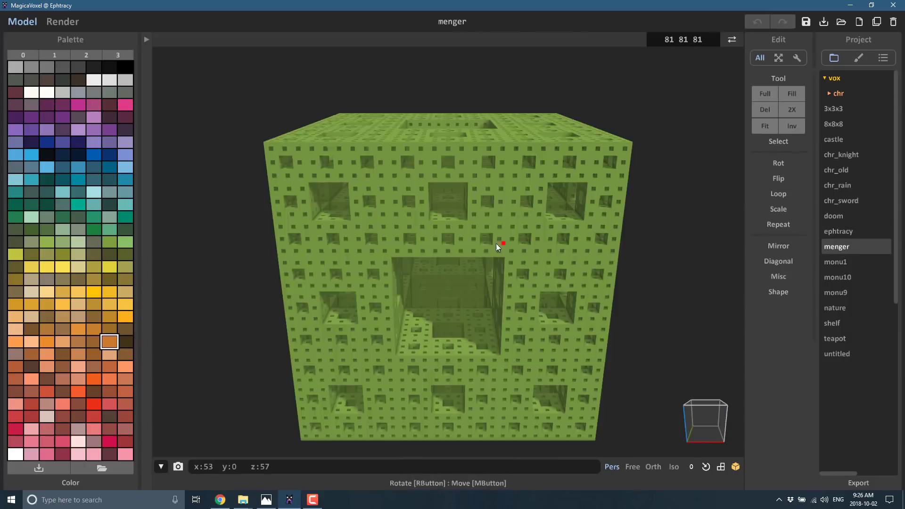
{"action": "right_click_drag", "start_coordinate": [499, 239], "coordinate": [579, 248]}
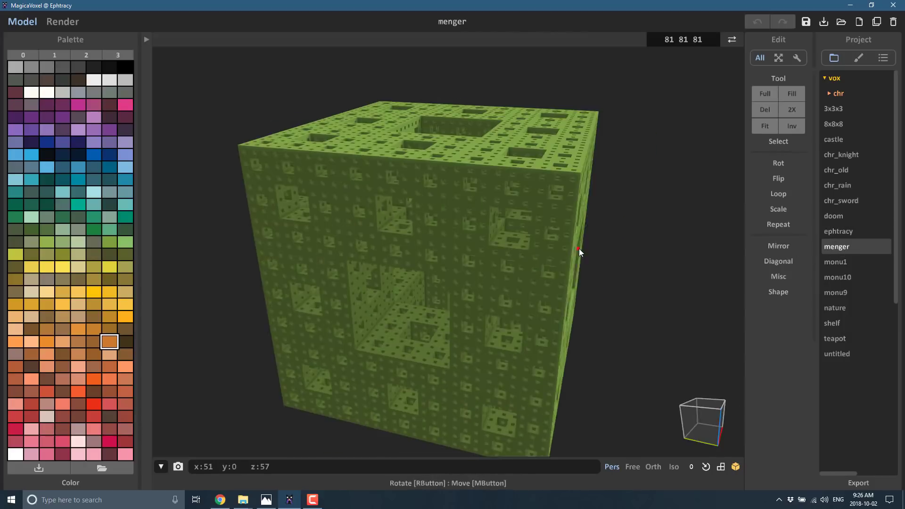
Step: Expand the chr folder, preview chr_fox, chr_gumi and chr_man, and open chr_poem facing front
{"action": "left_click", "coordinate": [831, 92]}
{"action": "left_click", "coordinate": [837, 108]}
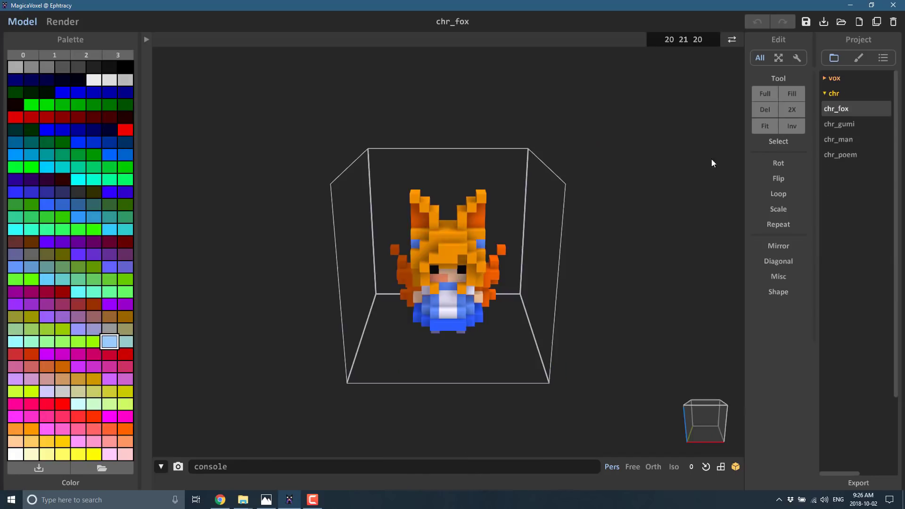
{"action": "right_click_drag", "start_coordinate": [506, 270], "coordinate": [750, 165]}
{"action": "left_click", "coordinate": [838, 123]}
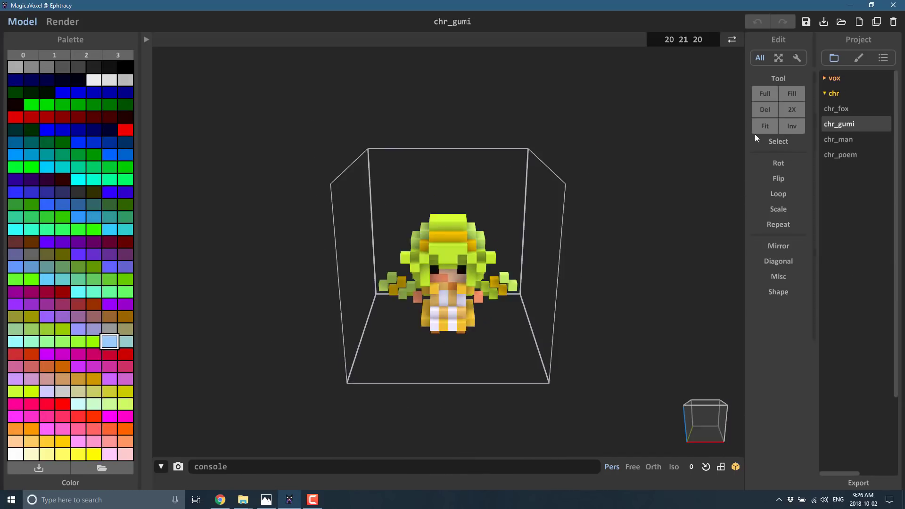
{"action": "left_click", "coordinate": [838, 139]}
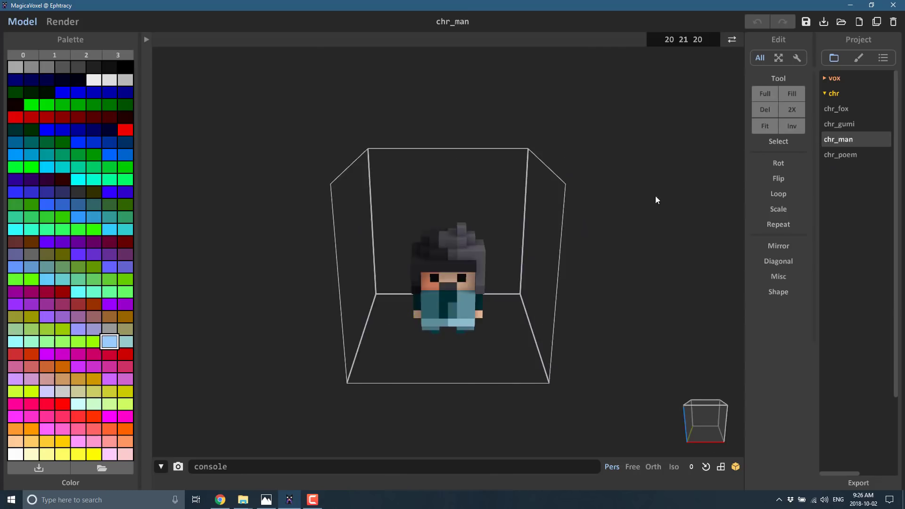
{"action": "left_click", "coordinate": [838, 155]}
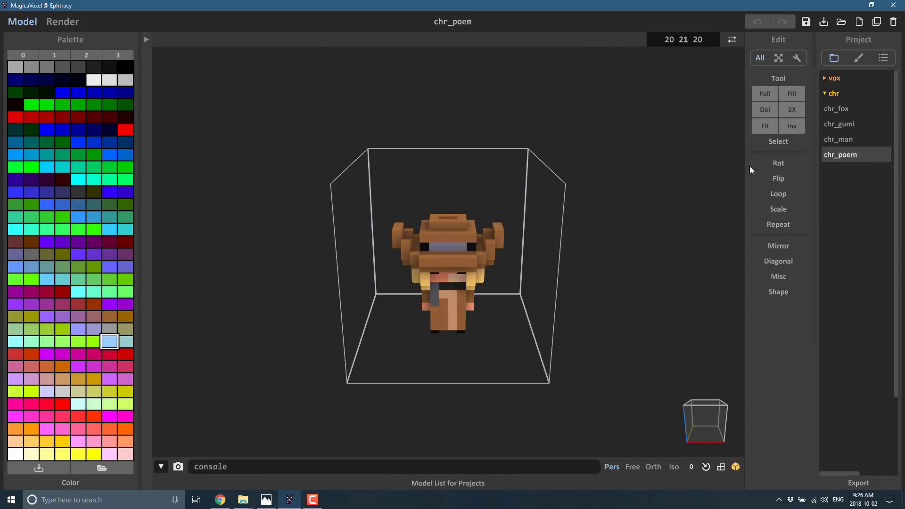
{"action": "right_click_drag", "start_coordinate": [535, 214], "coordinate": [514, 193]}
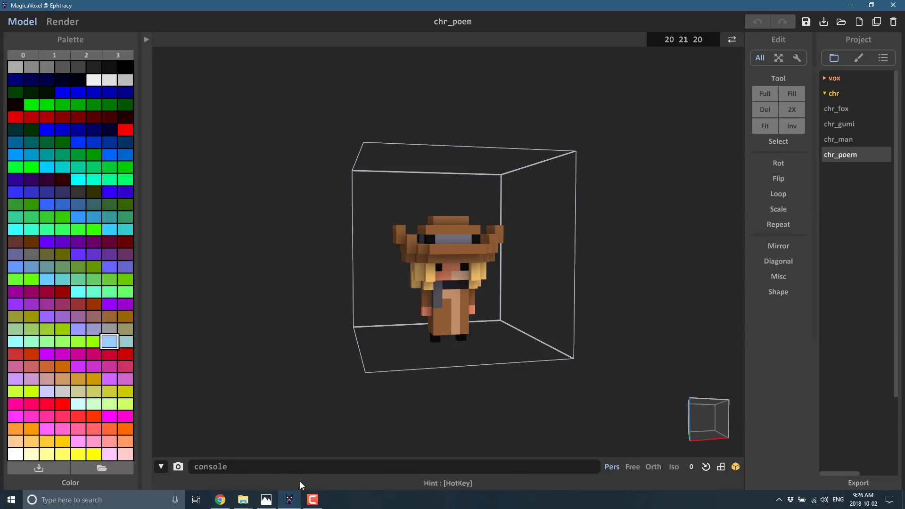
Step: Scroll the Update Log in Chrome and return to the top with the 0.99.2 download links
{"action": "left_click", "coordinate": [219, 498]}
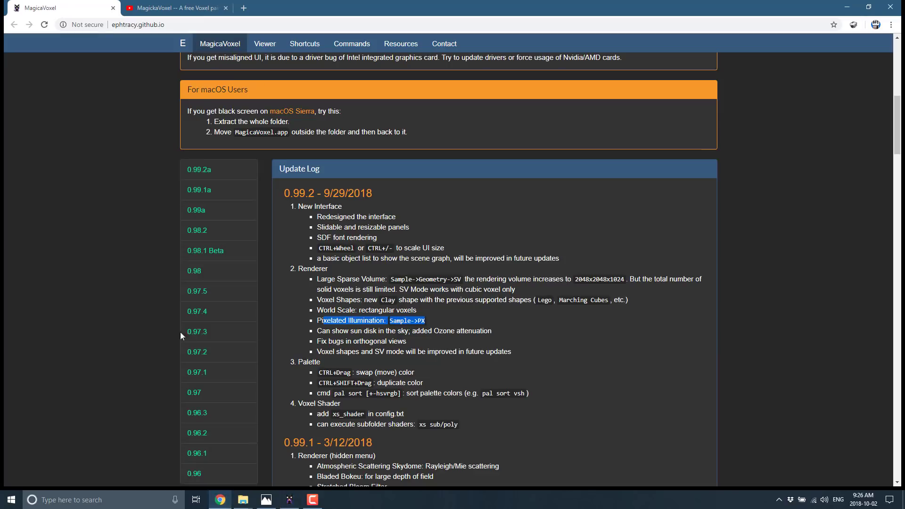
{"action": "scroll", "coordinate": [263, 325], "scroll_direction": "up", "scroll_amount": 9}
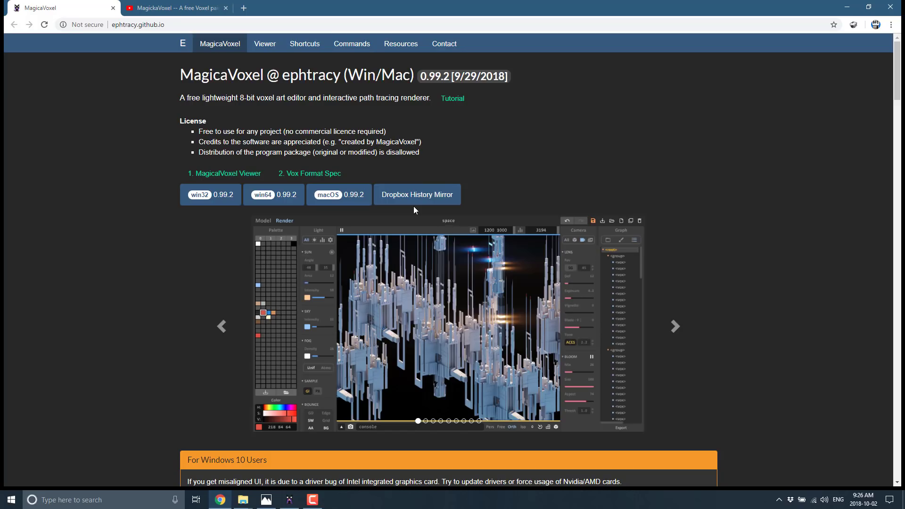
{"action": "scroll", "coordinate": [416, 207], "scroll_direction": "down", "scroll_amount": 8}
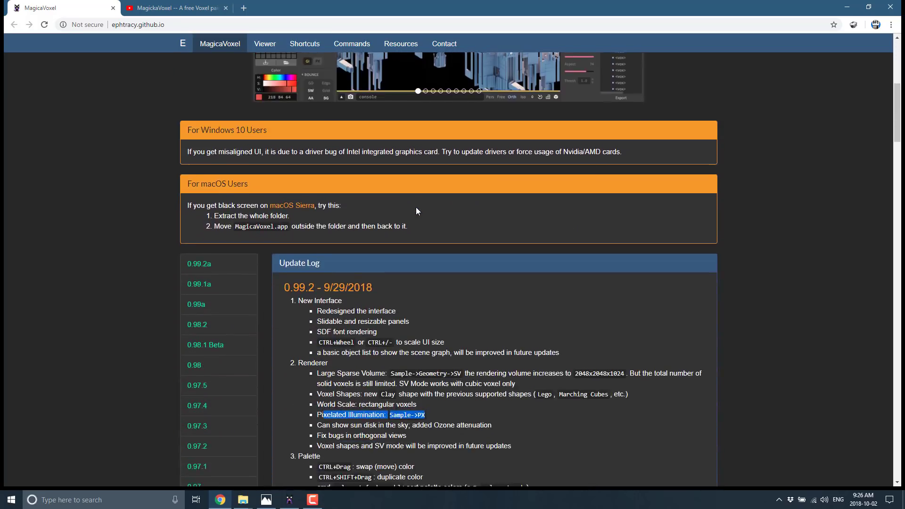
{"action": "scroll", "coordinate": [415, 207], "scroll_direction": "down", "scroll_amount": 15}
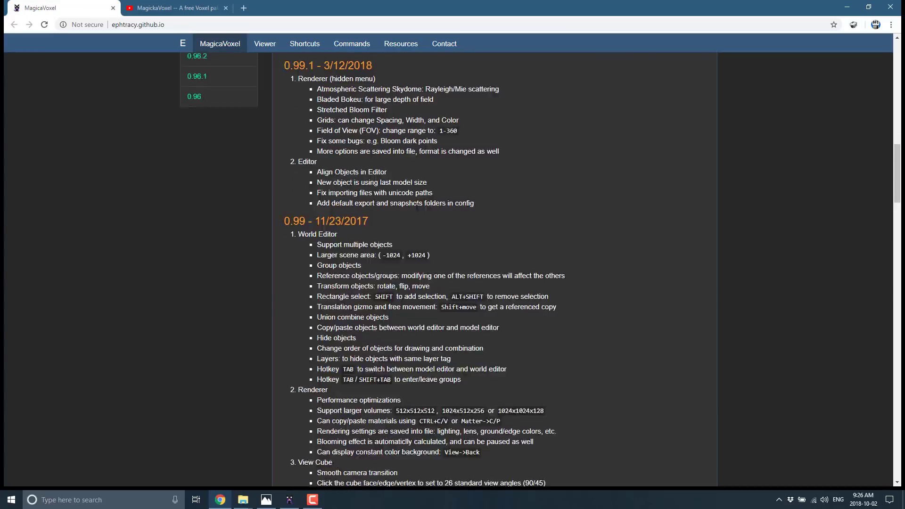
{"action": "scroll", "coordinate": [428, 206], "scroll_direction": "up", "scroll_amount": 20}
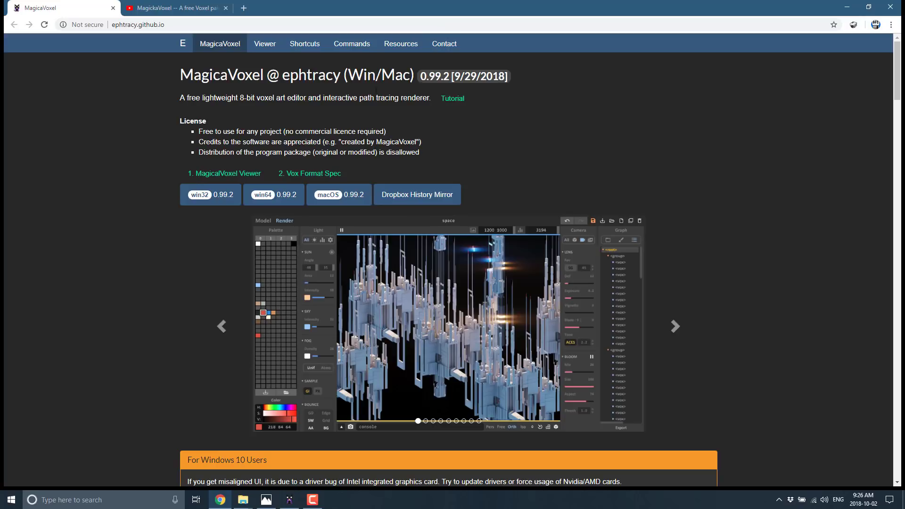
Step: Browse the voxel-model GitHub repo from the Vox Format Spec link, then return to MagicaVoxel
{"action": "left_click", "coordinate": [292, 174]}
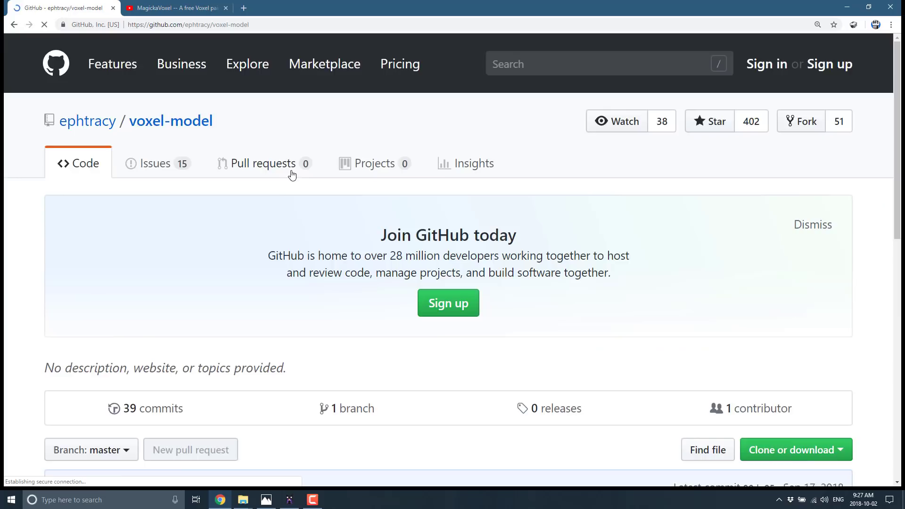
{"action": "scroll", "coordinate": [415, 221], "scroll_direction": "down", "scroll_amount": 7}
{"action": "scroll", "coordinate": [414, 217], "scroll_direction": "down", "scroll_amount": 6}
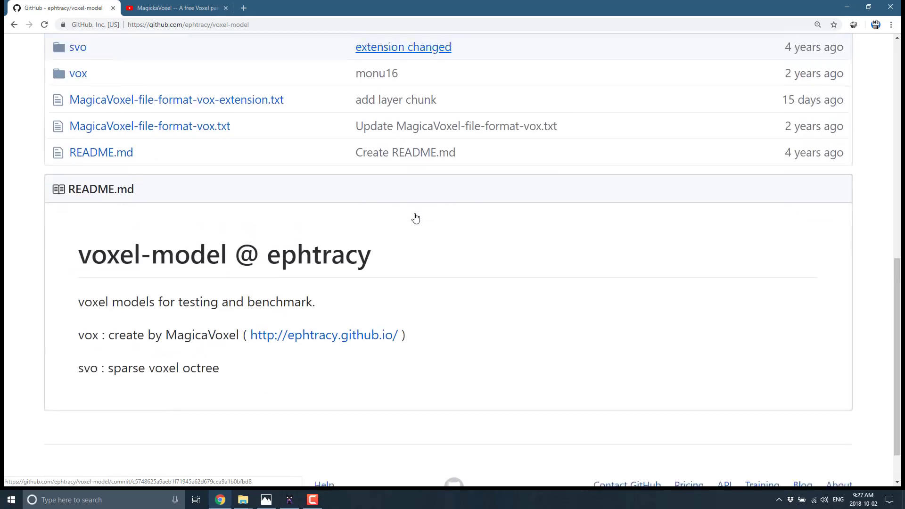
{"action": "scroll", "coordinate": [415, 217], "scroll_direction": "up", "scroll_amount": 5}
{"action": "scroll", "coordinate": [416, 217], "scroll_direction": "up", "scroll_amount": 4}
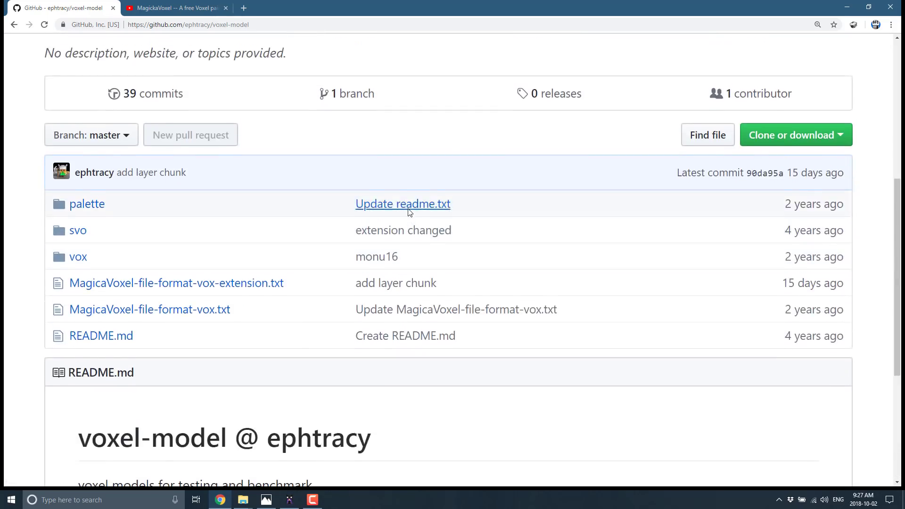
{"action": "key", "text": "alt+Left"}
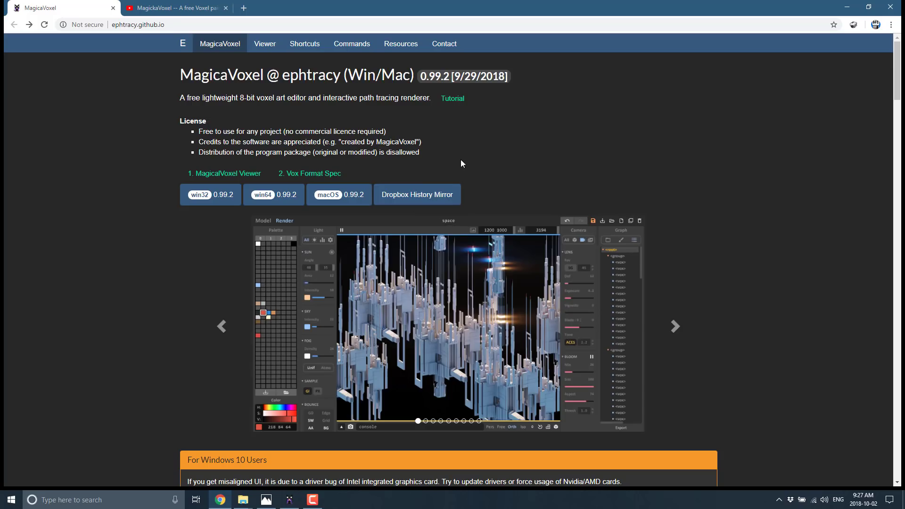
{"action": "left_click", "coordinate": [289, 500]}
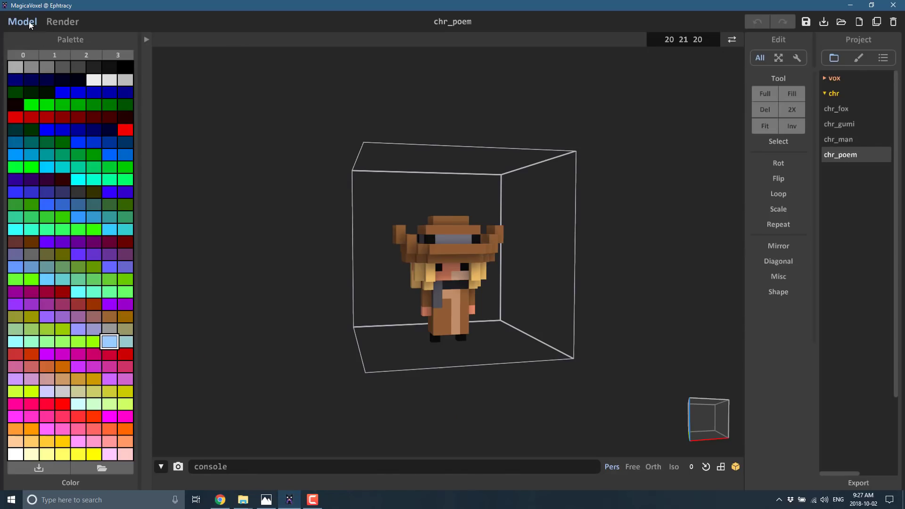
Step: Open and cancel Save Project As, then show the chr_poem scene graph with <root> and <vox>
{"action": "left_click", "coordinate": [822, 27]}
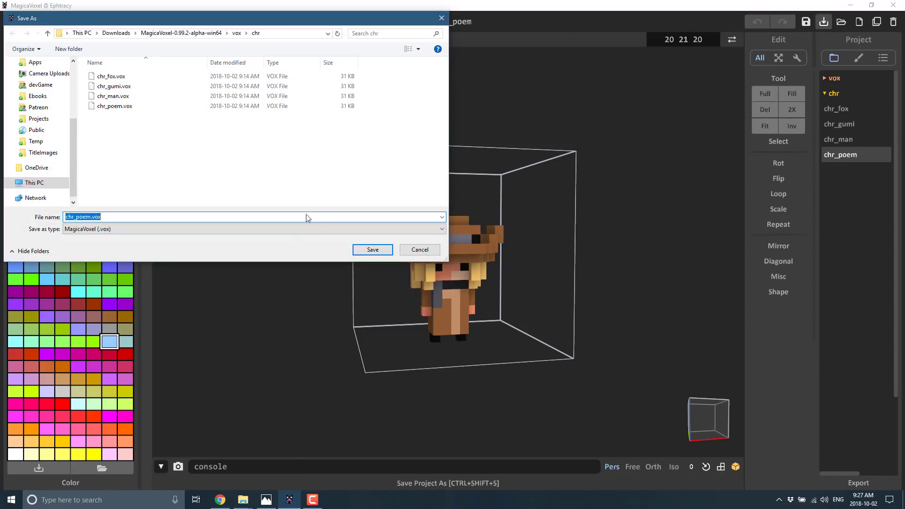
{"action": "left_click", "coordinate": [317, 229]}
{"action": "left_click", "coordinate": [419, 249]}
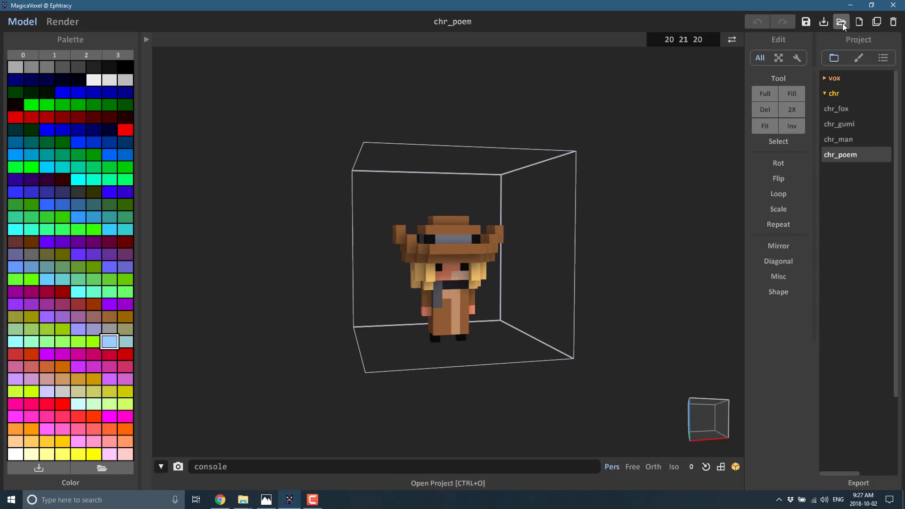
{"action": "left_click", "coordinate": [882, 57]}
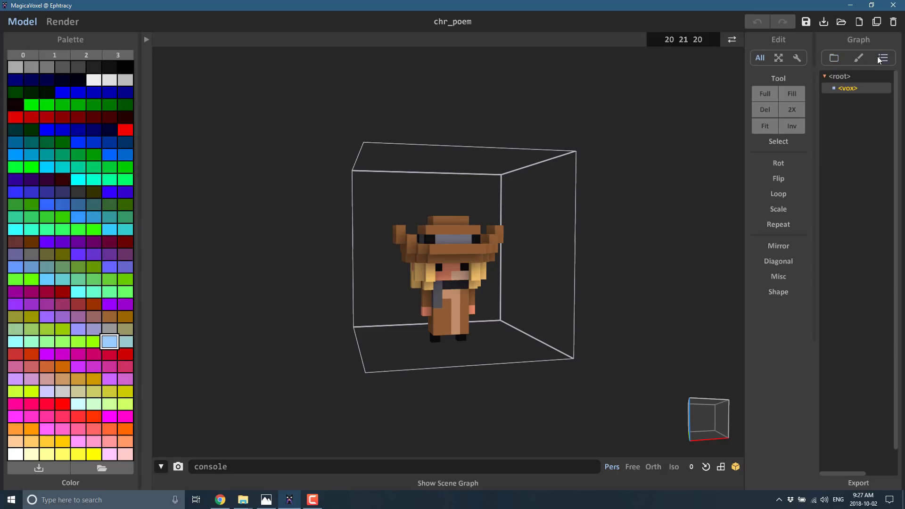
Step: Expand Export to reveal the obj, ply, mc, xraw, slab, qb, vox, iso and 2d formats
{"action": "left_click", "coordinate": [865, 482]}
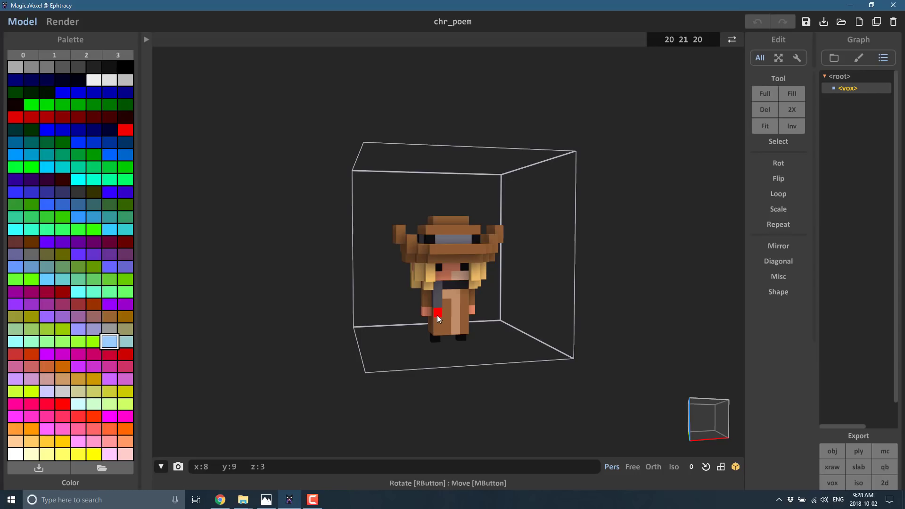
Step: Switch to the Render view and orbit chr_poem to a low angle
{"action": "left_click", "coordinate": [53, 22]}
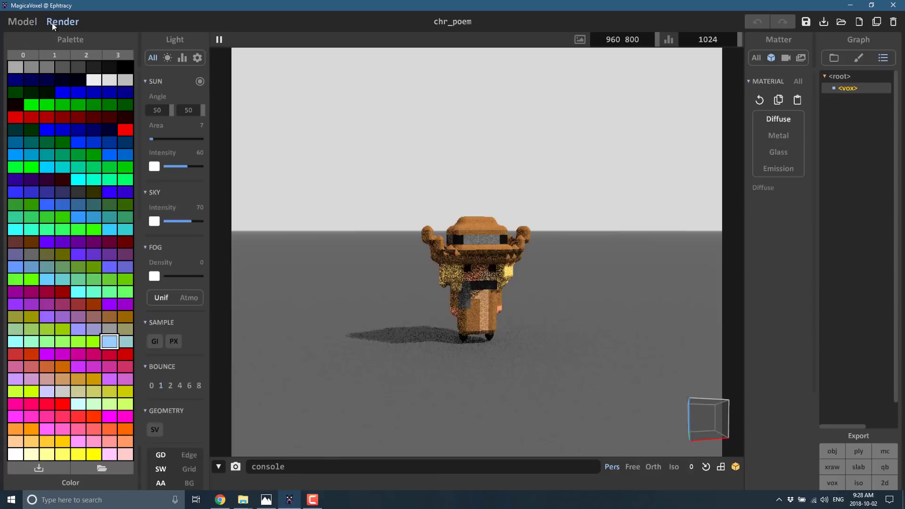
{"action": "right_click_drag", "start_coordinate": [322, 226], "coordinate": [364, 209]}
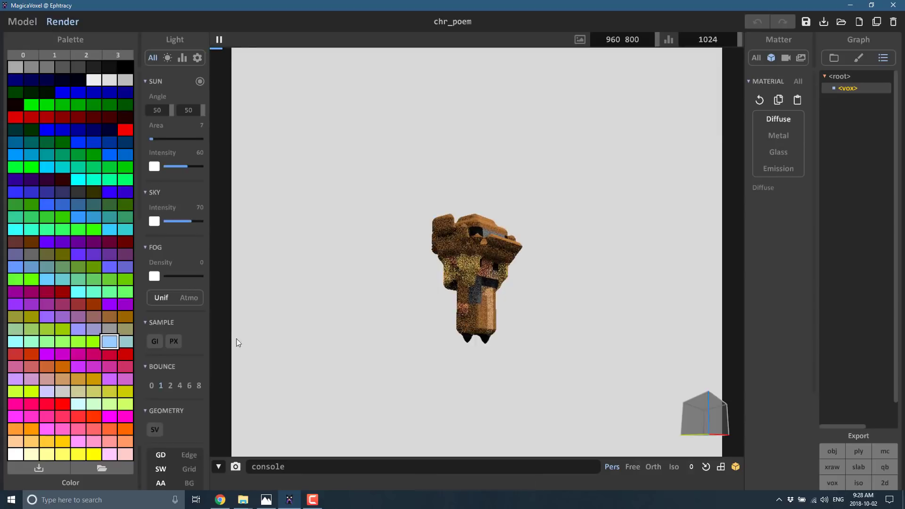
{"action": "scroll", "coordinate": [190, 429], "scroll_direction": "down", "scroll_amount": 5}
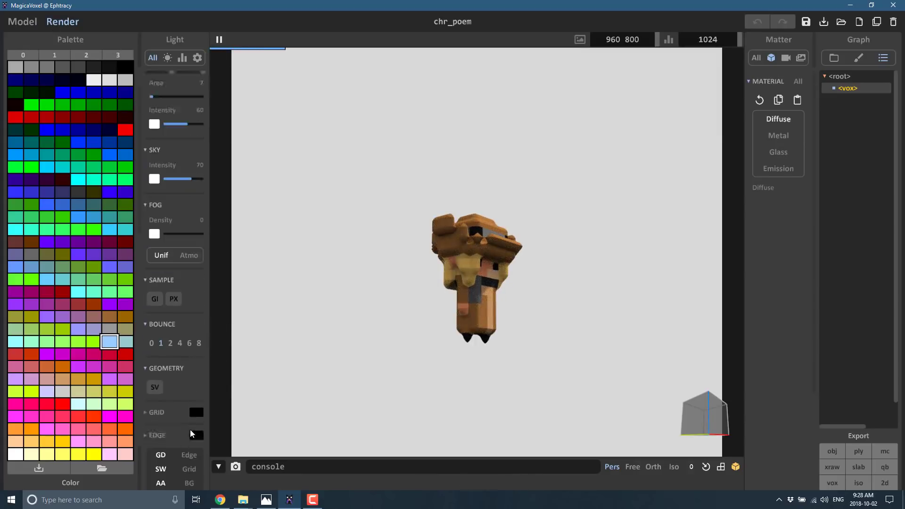
{"action": "scroll", "coordinate": [190, 431], "scroll_direction": "down", "scroll_amount": 5}
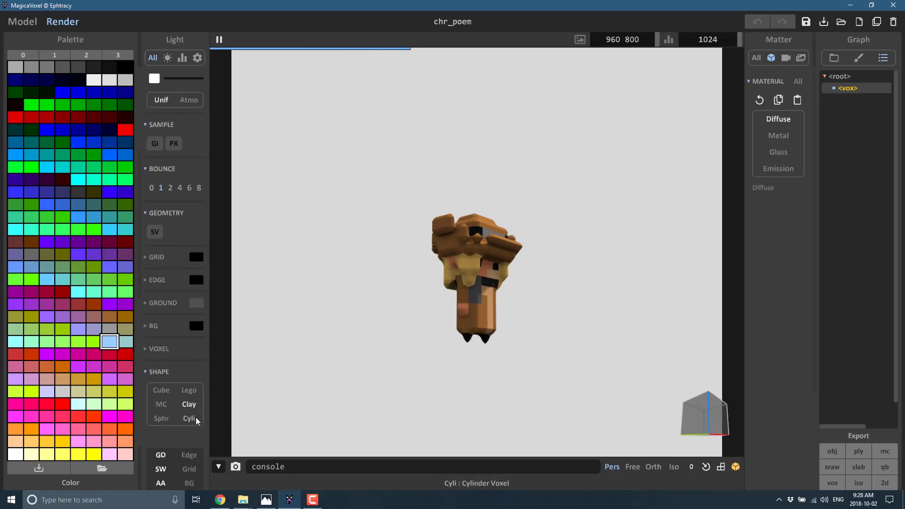
Step: Try the Cylinder, Marching Cubes and Cube voxel shapes, settling on Lego bricks
{"action": "left_click", "coordinate": [193, 418]}
{"action": "left_click", "coordinate": [162, 407]}
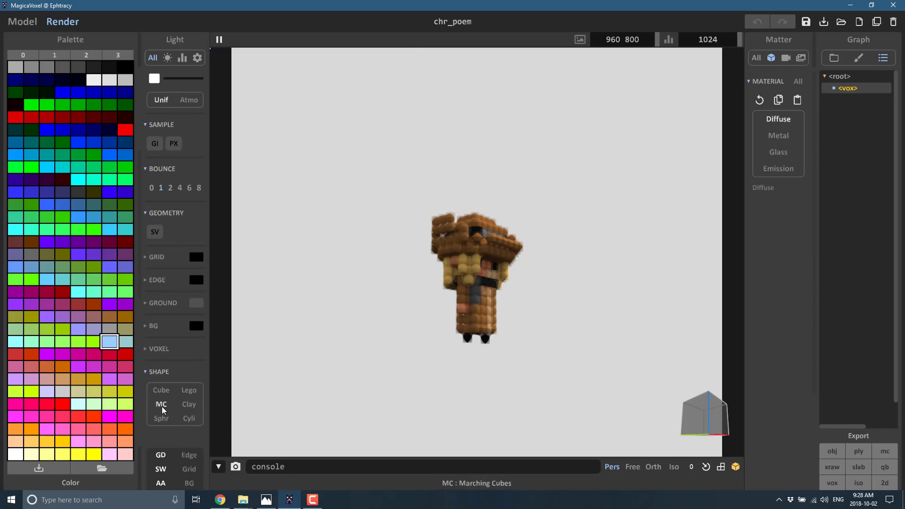
{"action": "left_click", "coordinate": [161, 391]}
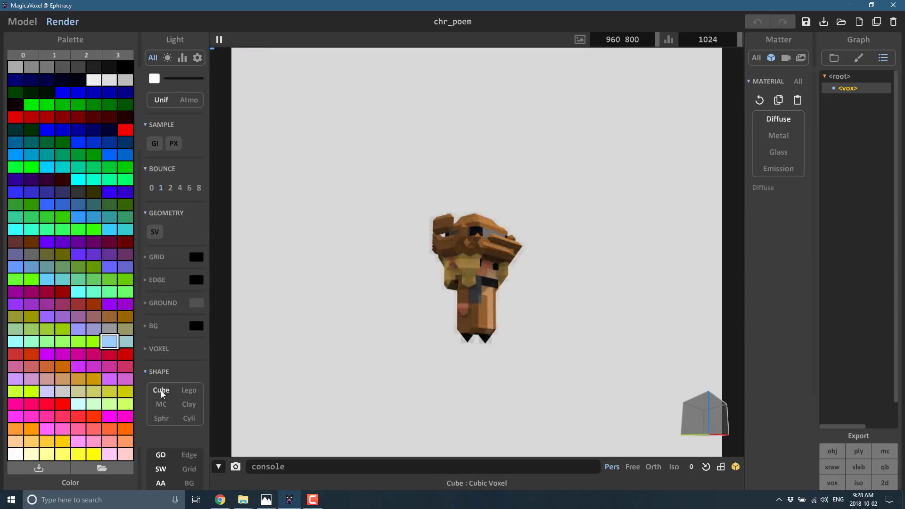
{"action": "left_click", "coordinate": [191, 391]}
{"action": "right_click_drag", "start_coordinate": [471, 321], "coordinate": [464, 353]}
{"action": "scroll", "coordinate": [453, 351], "scroll_direction": "up", "scroll_amount": 5}
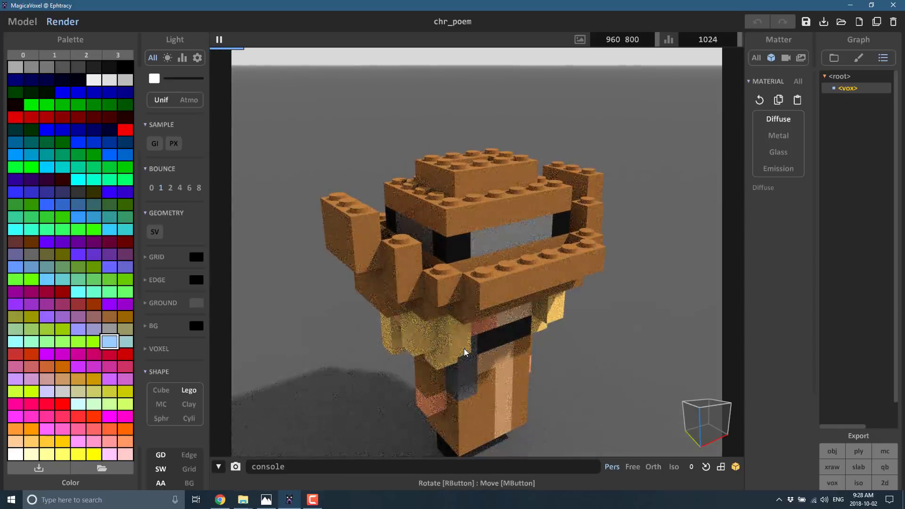